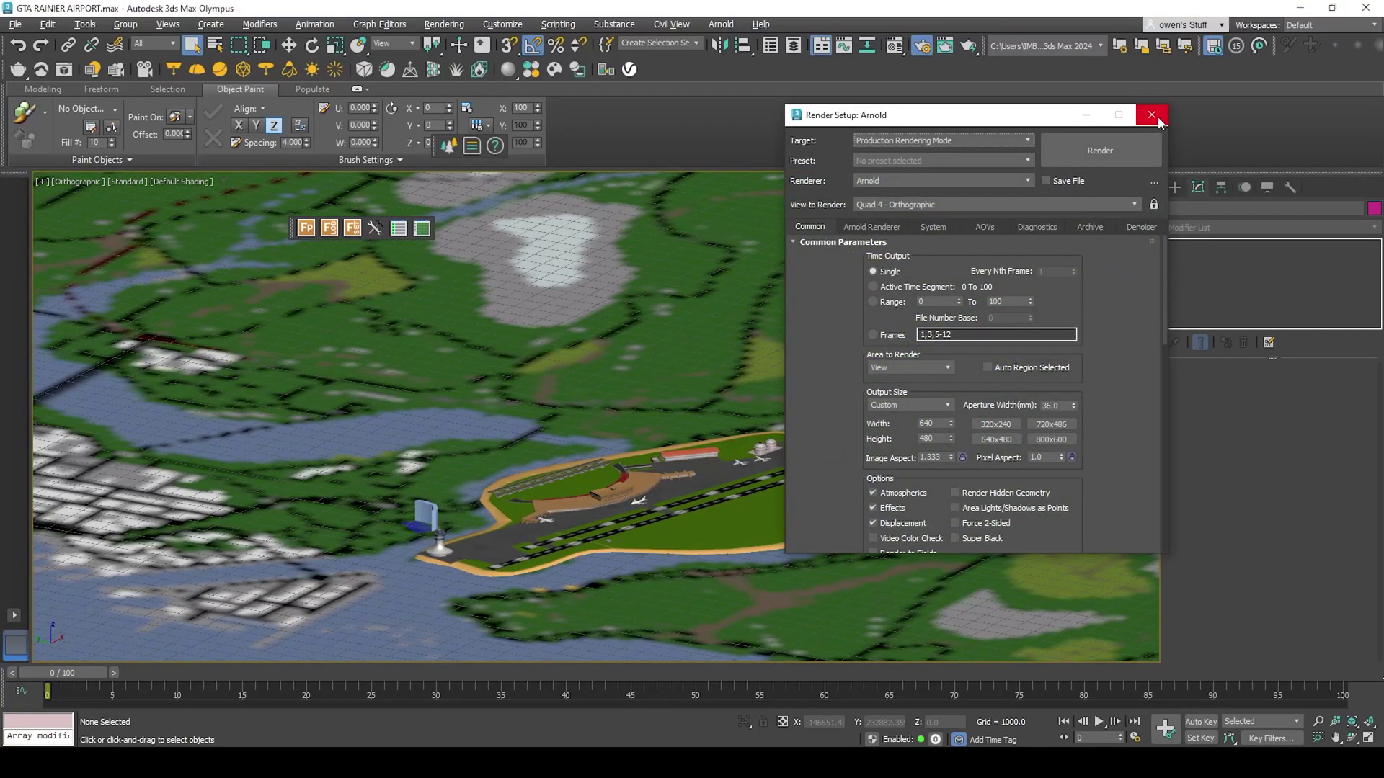
# Close the render settings and examine the airport island, its runways and surroundings from several angles and distances.
pyautogui.click(1153, 117)
pyautogui.scroll(8, 779, 508)
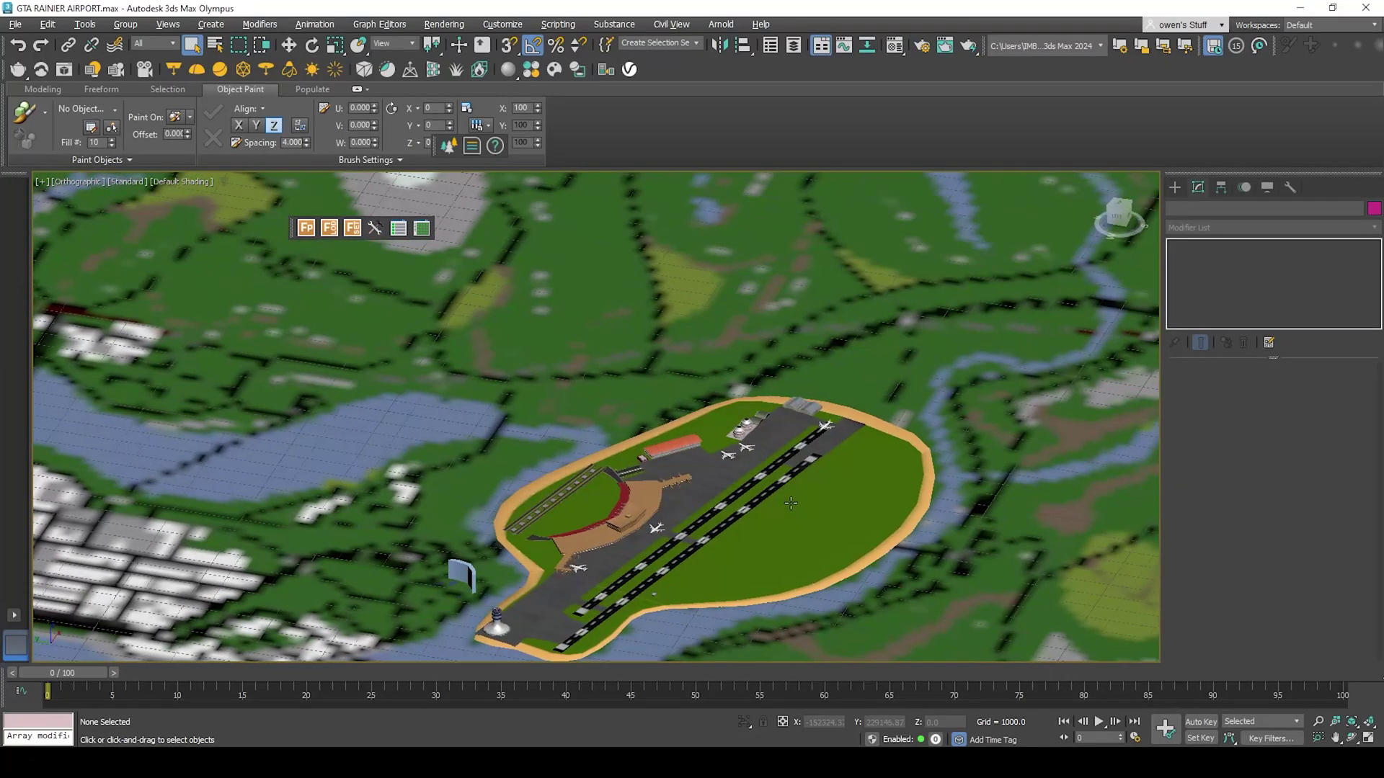
pyautogui.scroll(-5, 779, 508)
pyautogui.keyDown('alt'); pyautogui.moveTo(779, 508); pyautogui.dragTo(695, 509, button='middle'); pyautogui.keyUp('alt')
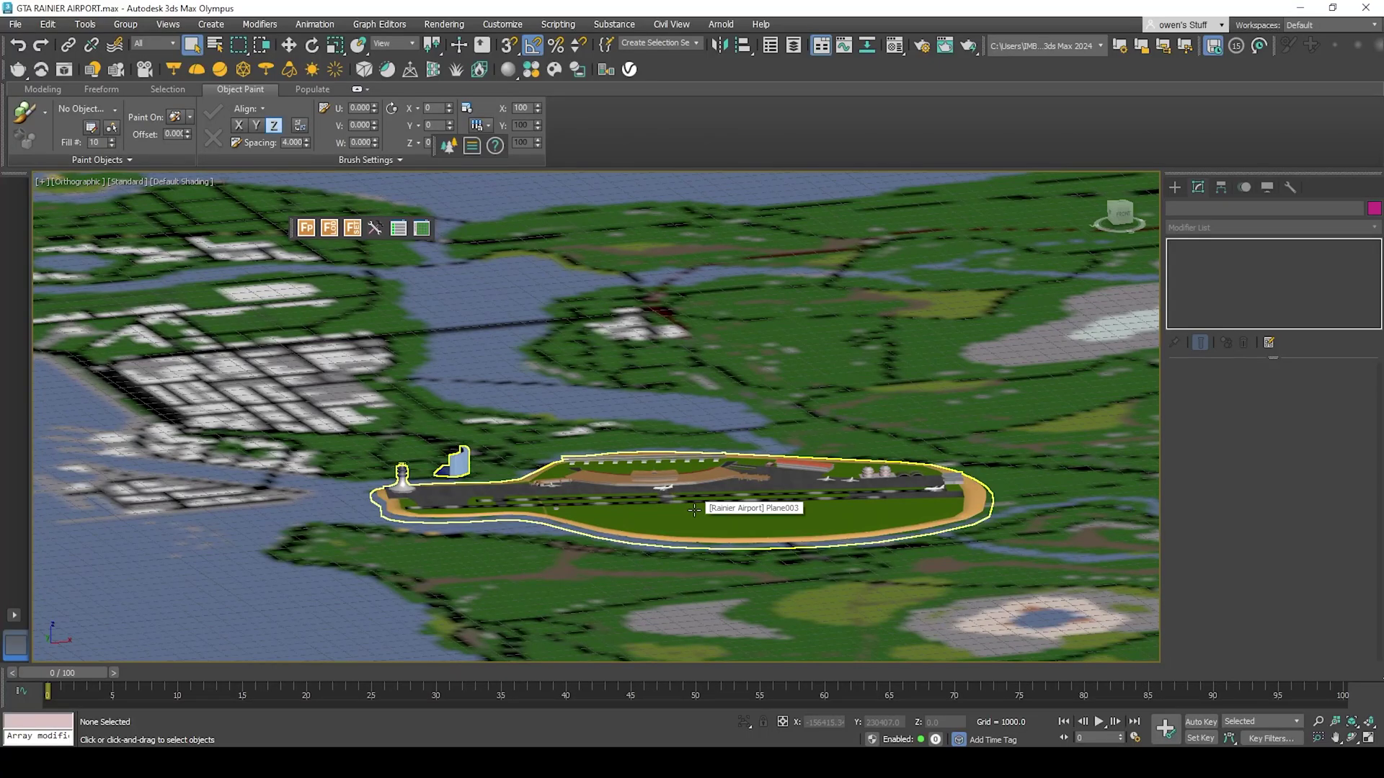
pyautogui.keyDown('alt'); pyautogui.moveTo(694, 510); pyautogui.dragTo(743, 519, button='middle'); pyautogui.keyUp('alt')
pyautogui.scroll(5, 717, 511)
pyautogui.scroll(-5, 717, 510)
pyautogui.scroll(5, 669, 500)
pyautogui.scroll(-5, 669, 525)
pyautogui.keyDown('alt'); pyautogui.moveTo(634, 515); pyautogui.dragTo(648, 533, button='middle'); pyautogui.keyUp('alt')
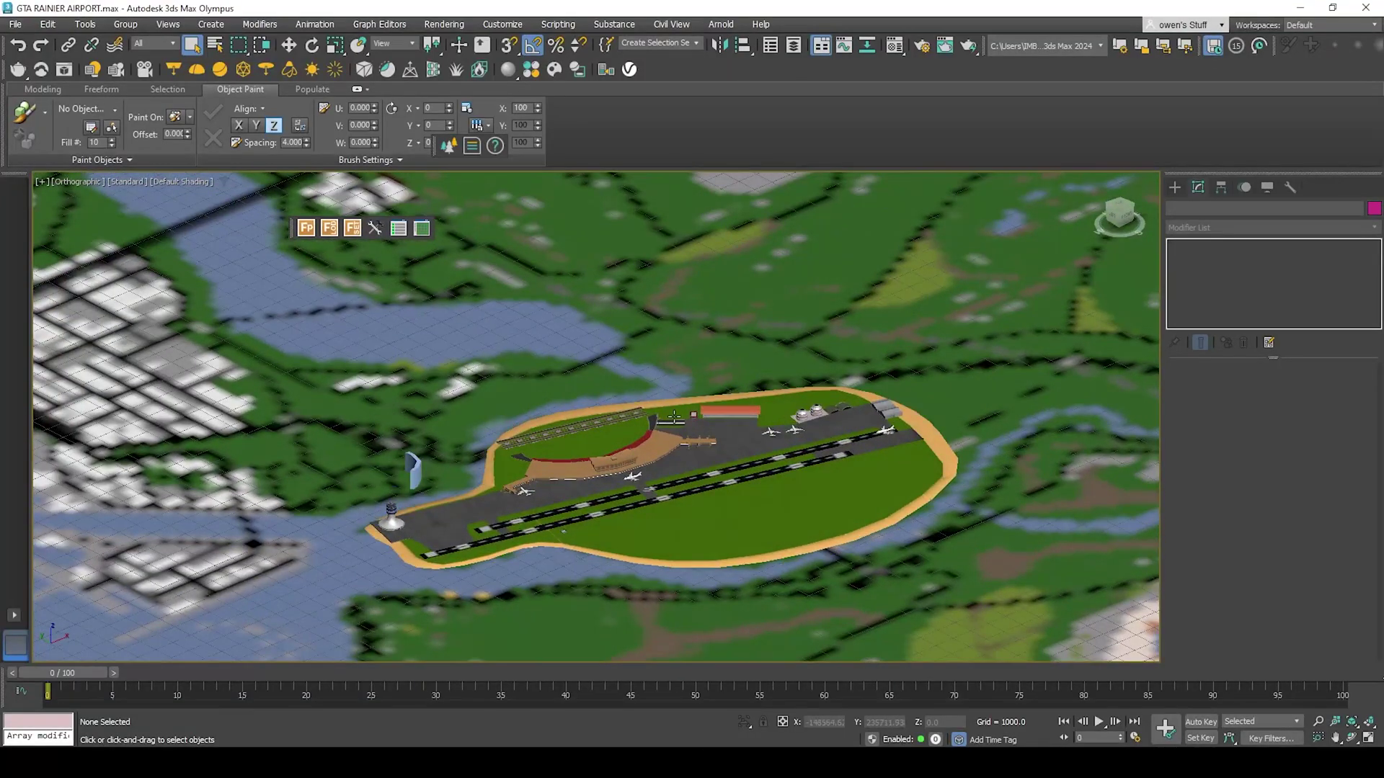
pyautogui.scroll(5, 653, 539)
pyautogui.scroll(-3, 653, 539)
pyautogui.moveTo(723, 493); pyautogui.dragTo(606, 487, button='middle')
pyautogui.scroll(-2, 574, 491)
pyautogui.scroll(2, 606, 487)
pyautogui.scroll(-2, 605, 486)
pyautogui.scroll(5, 605, 486)
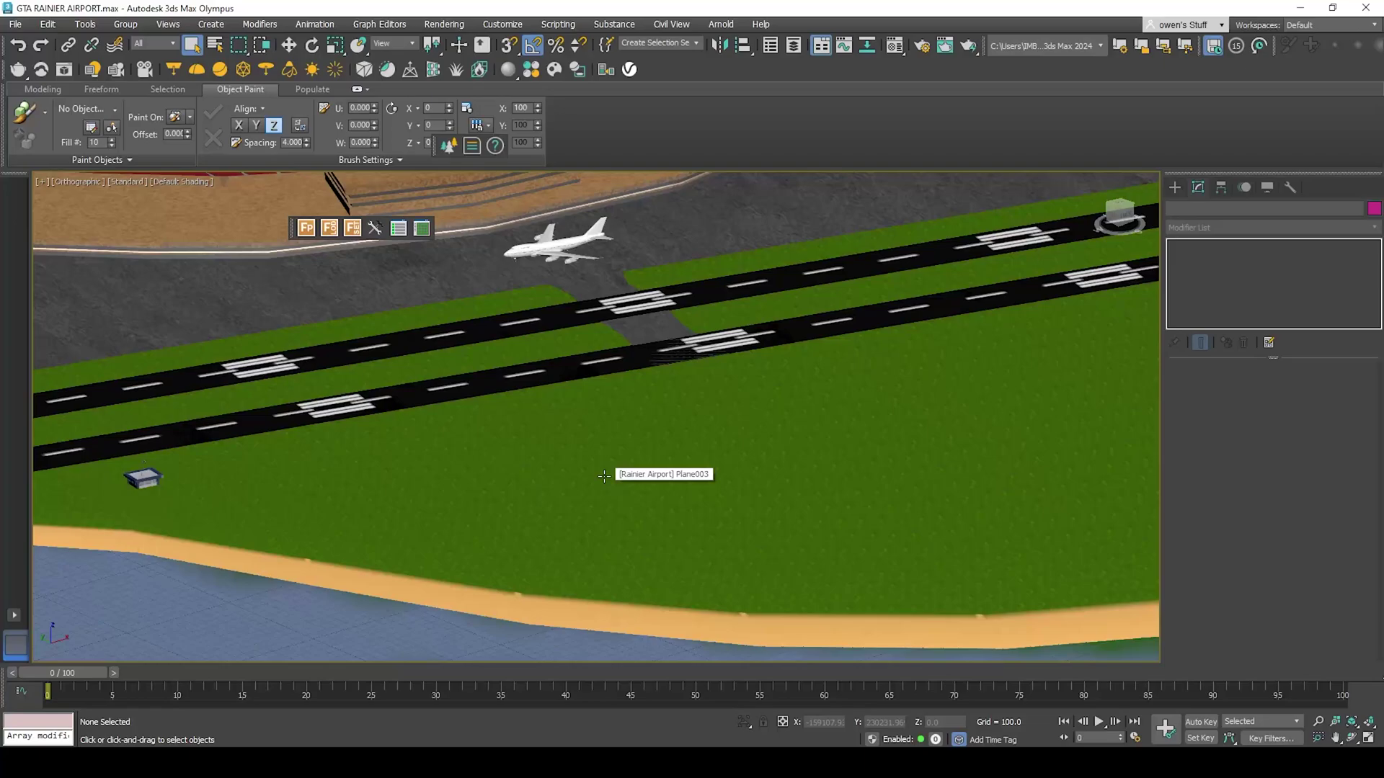
# Check the render settings for the Arnold renderer and create an Arnold skydome light on the airport ground.
pyautogui.click(1175, 189)
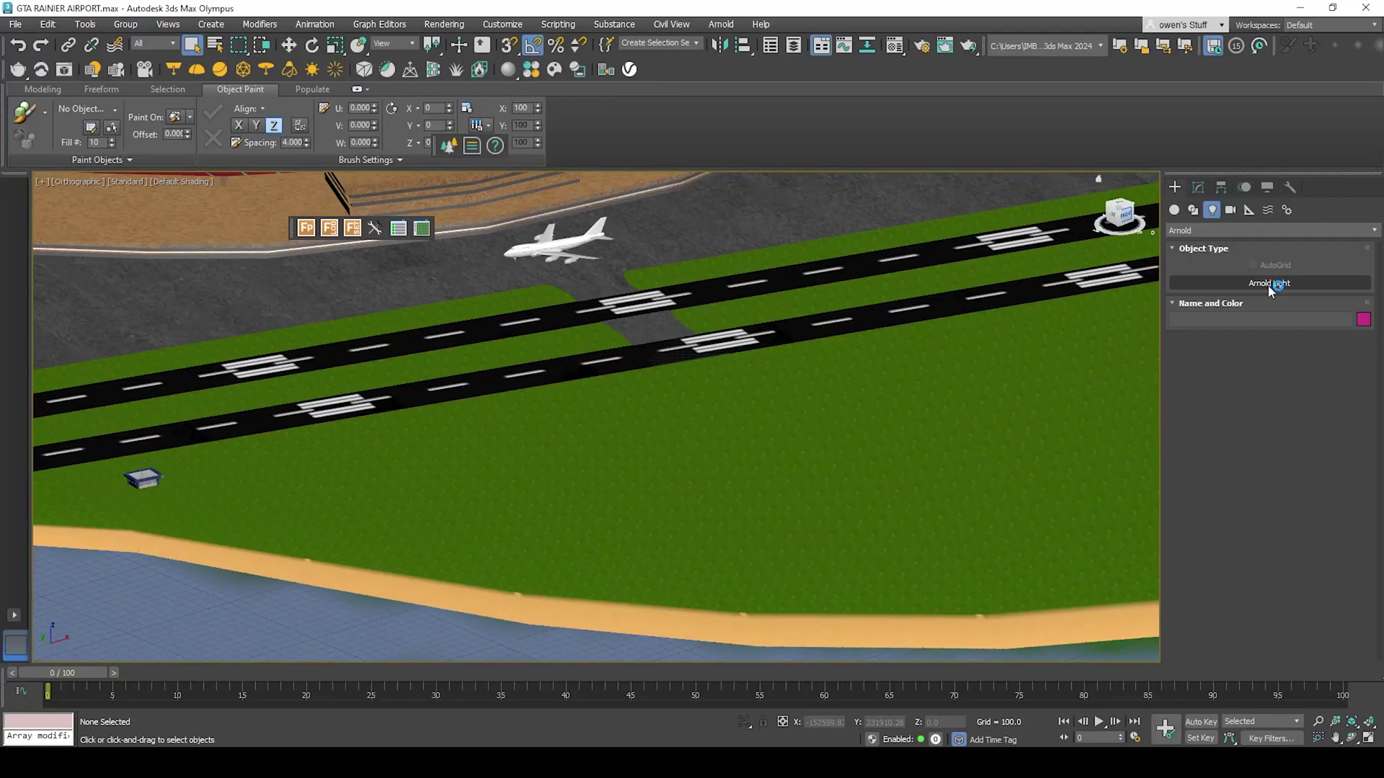
pyautogui.click(921, 46)
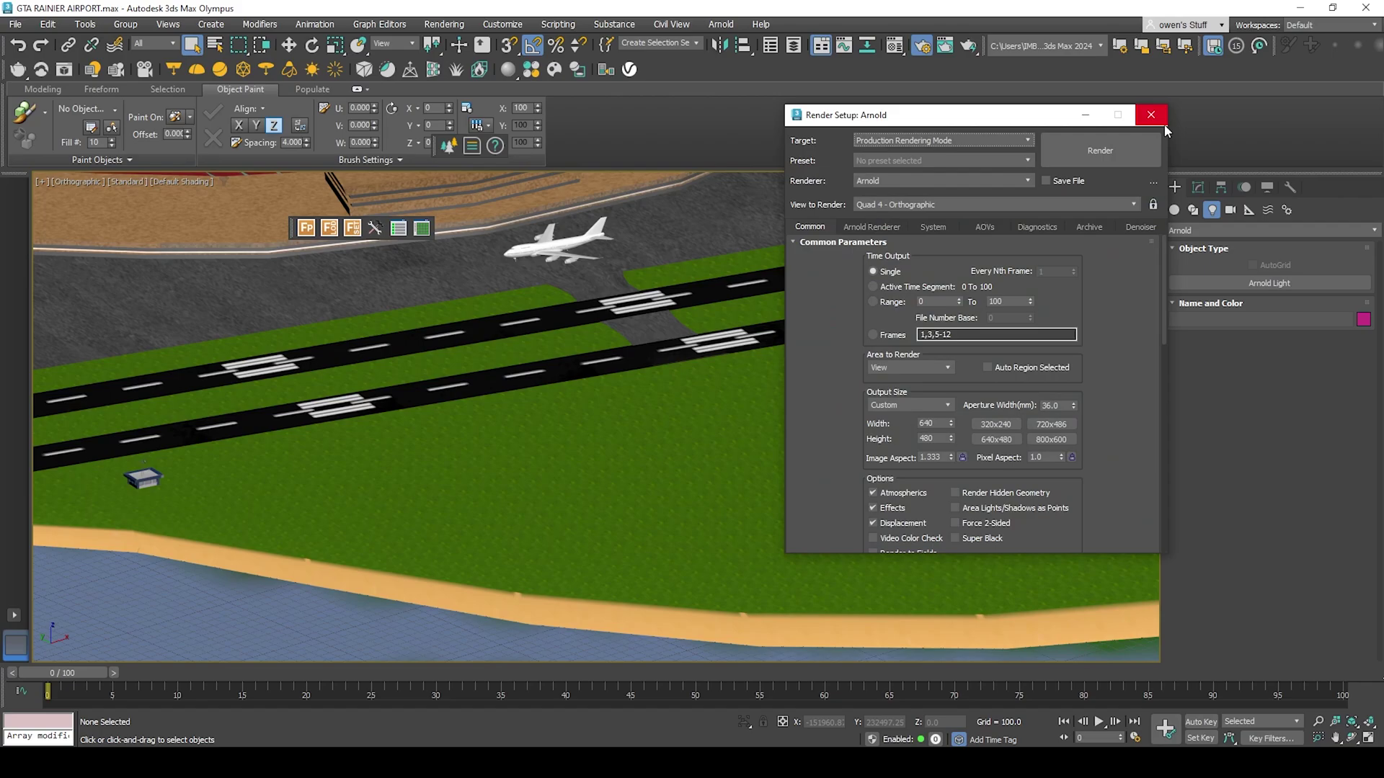
pyautogui.click(1268, 283)
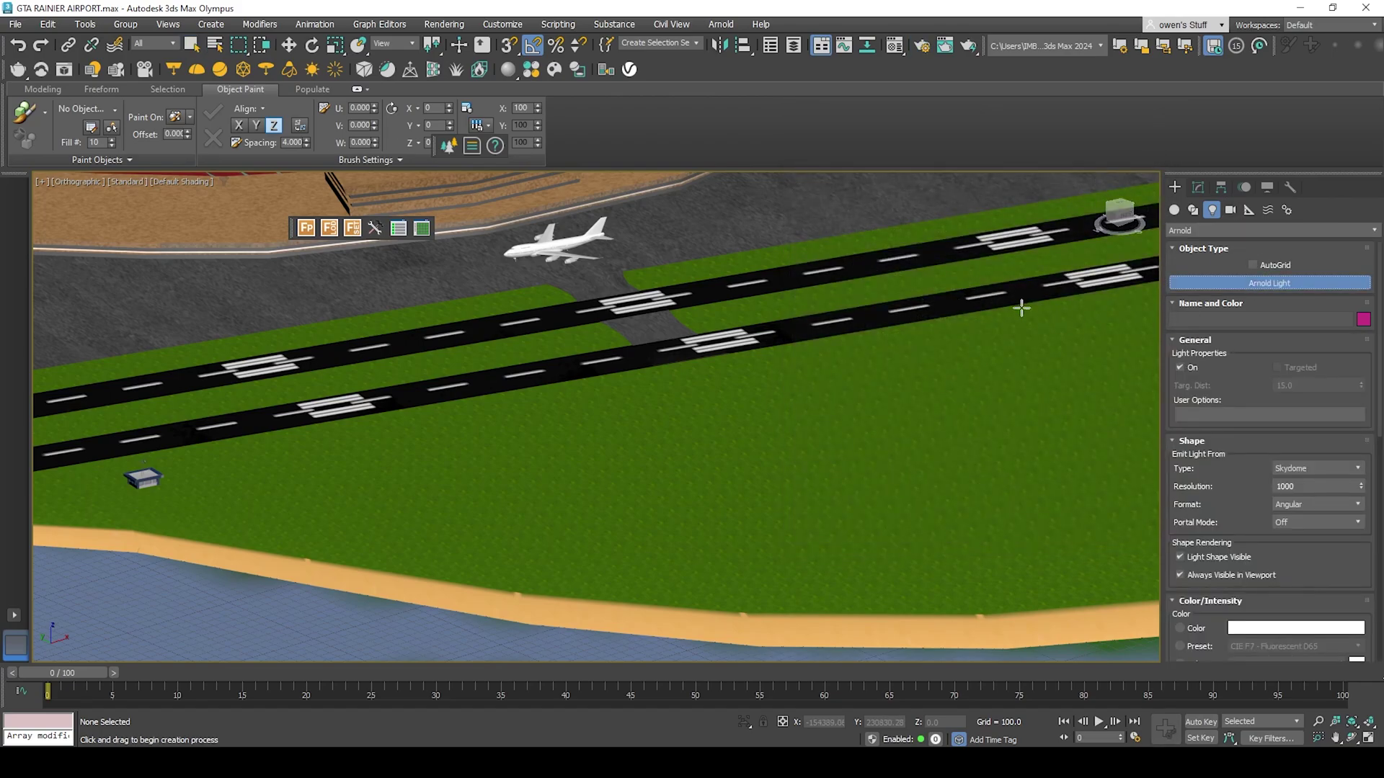
pyautogui.scroll(-10, 936, 265)
pyautogui.click(935, 294)
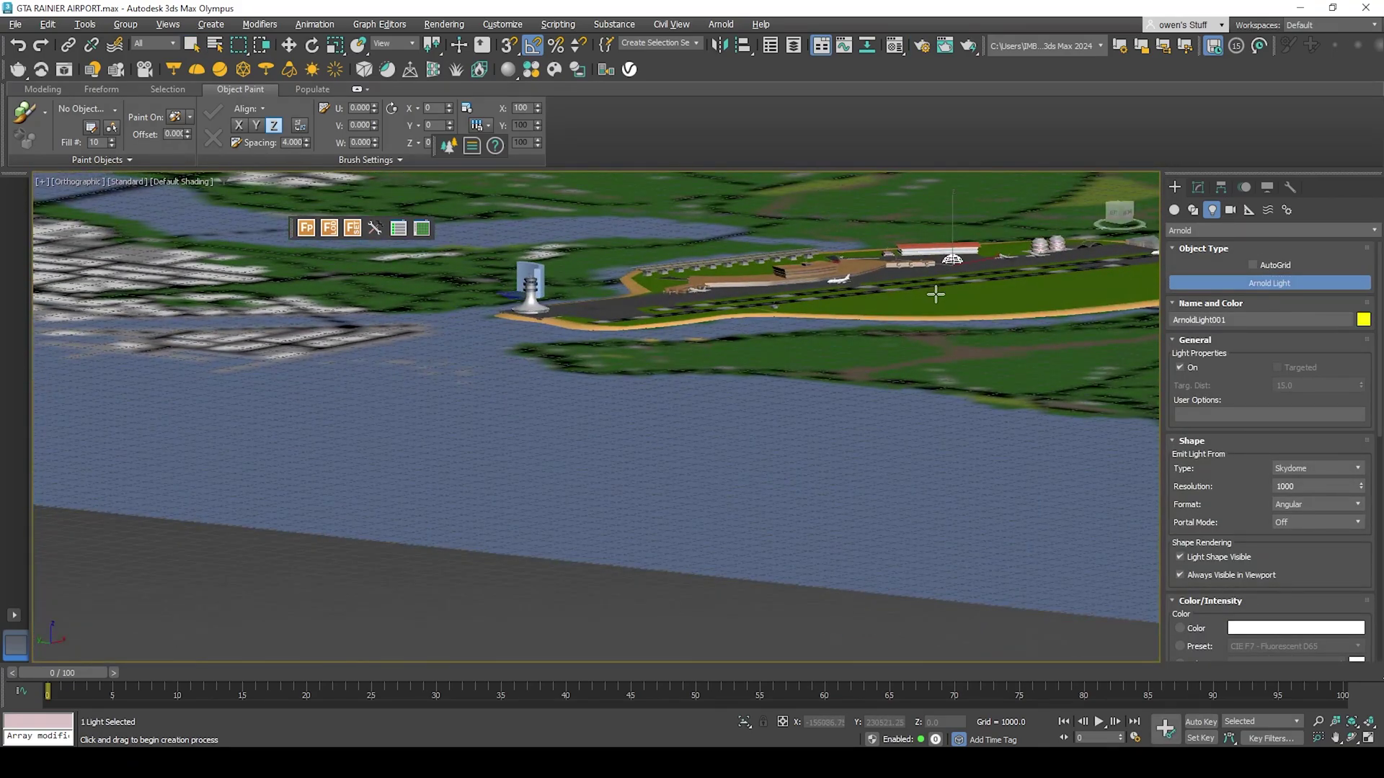
pyautogui.rightClick(935, 295)
# Raise the Arnold light straight above the airport to a Z height of about 1508.
pyautogui.moveTo(936, 296); pyautogui.dragTo(682, 389, button='middle')
pyautogui.click(289, 50)
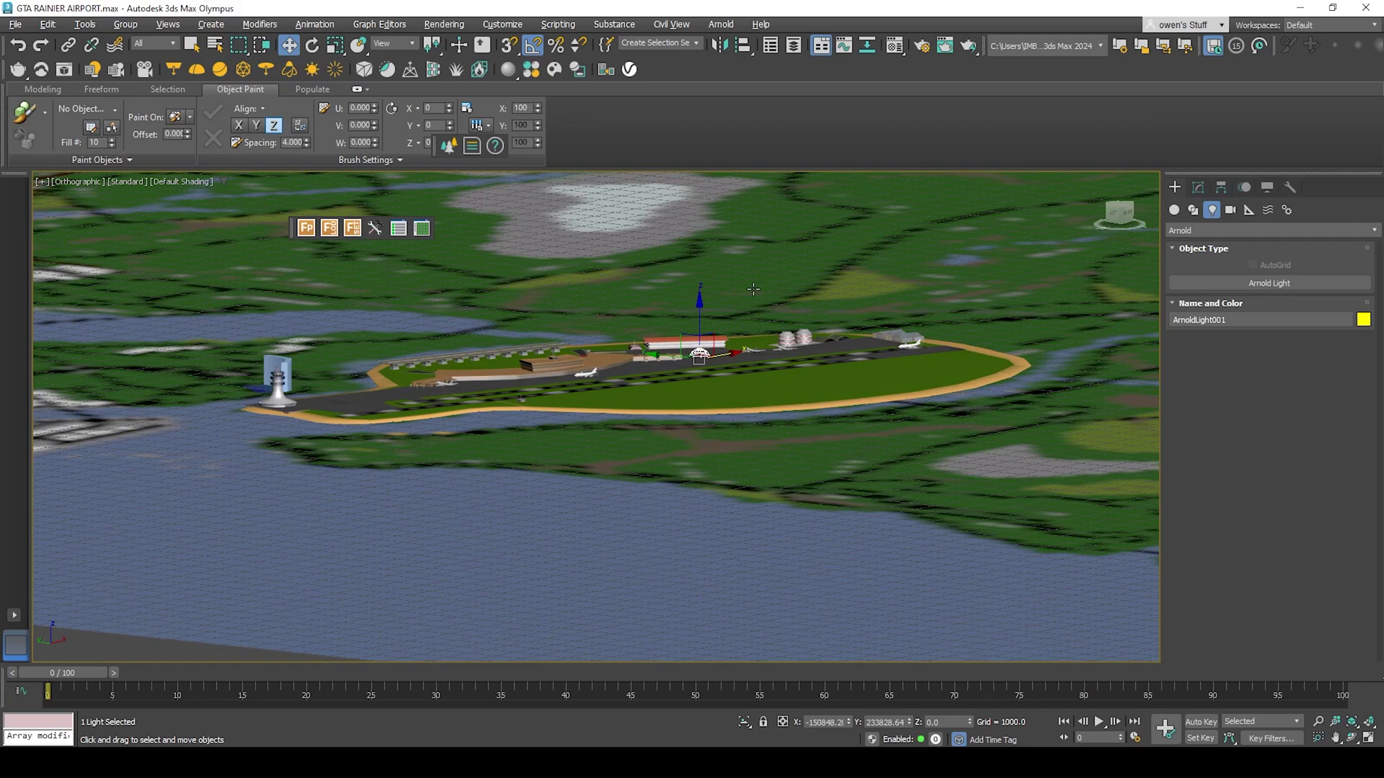
pyautogui.moveTo(692, 328); pyautogui.dragTo(691, 284)
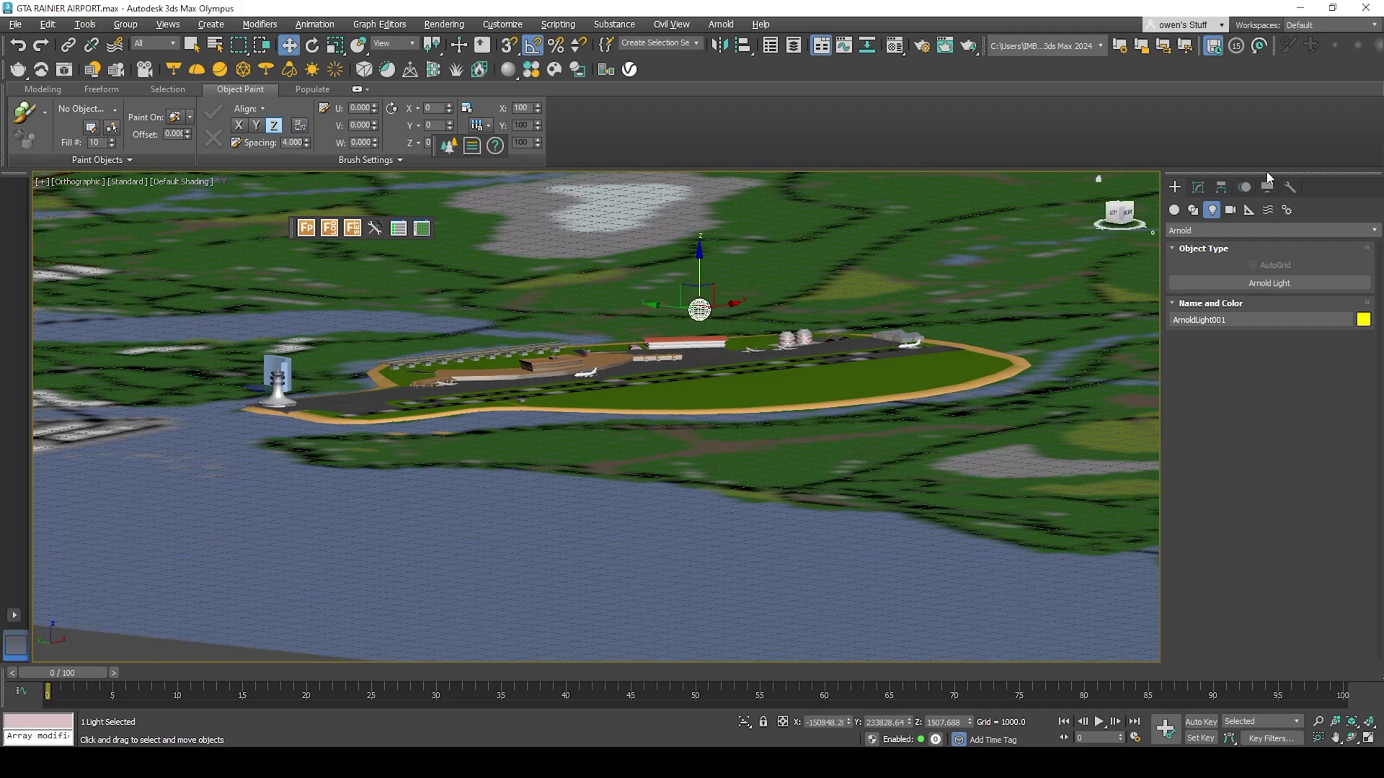
# Choose Skydome as the shape type of the Arnold light.
pyautogui.click(1194, 192)
pyautogui.click(1312, 498)
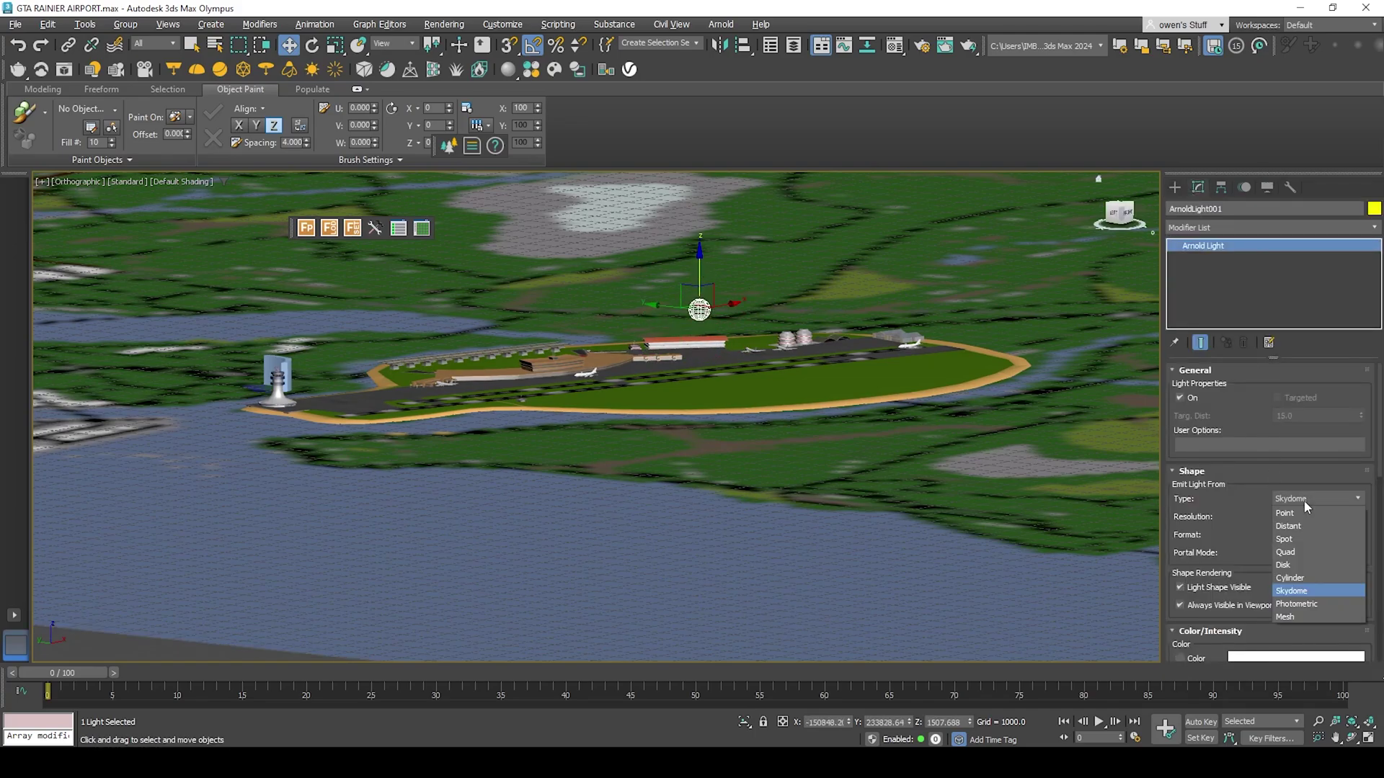
pyautogui.click(1297, 589)
# Move the skydome light up to Z about 2492 and along the X axis to about -153604.
pyautogui.moveTo(699, 287); pyautogui.dragTo(699, 249)
pyautogui.scroll(5, 699, 253)
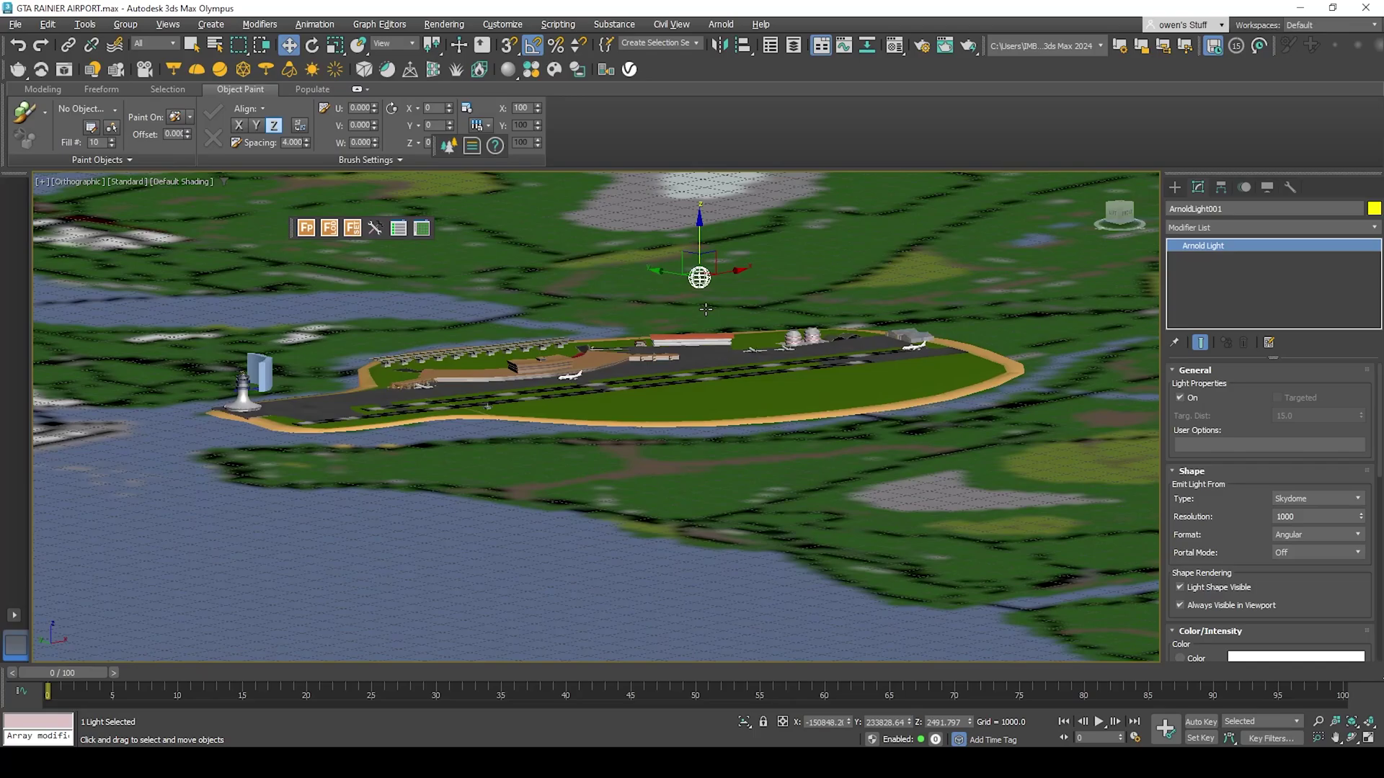
pyautogui.keyDown('alt'); pyautogui.moveTo(699, 326); pyautogui.dragTo(699, 288, button='middle'); pyautogui.keyUp('alt')
pyautogui.moveTo(729, 240); pyautogui.dragTo(702, 241)
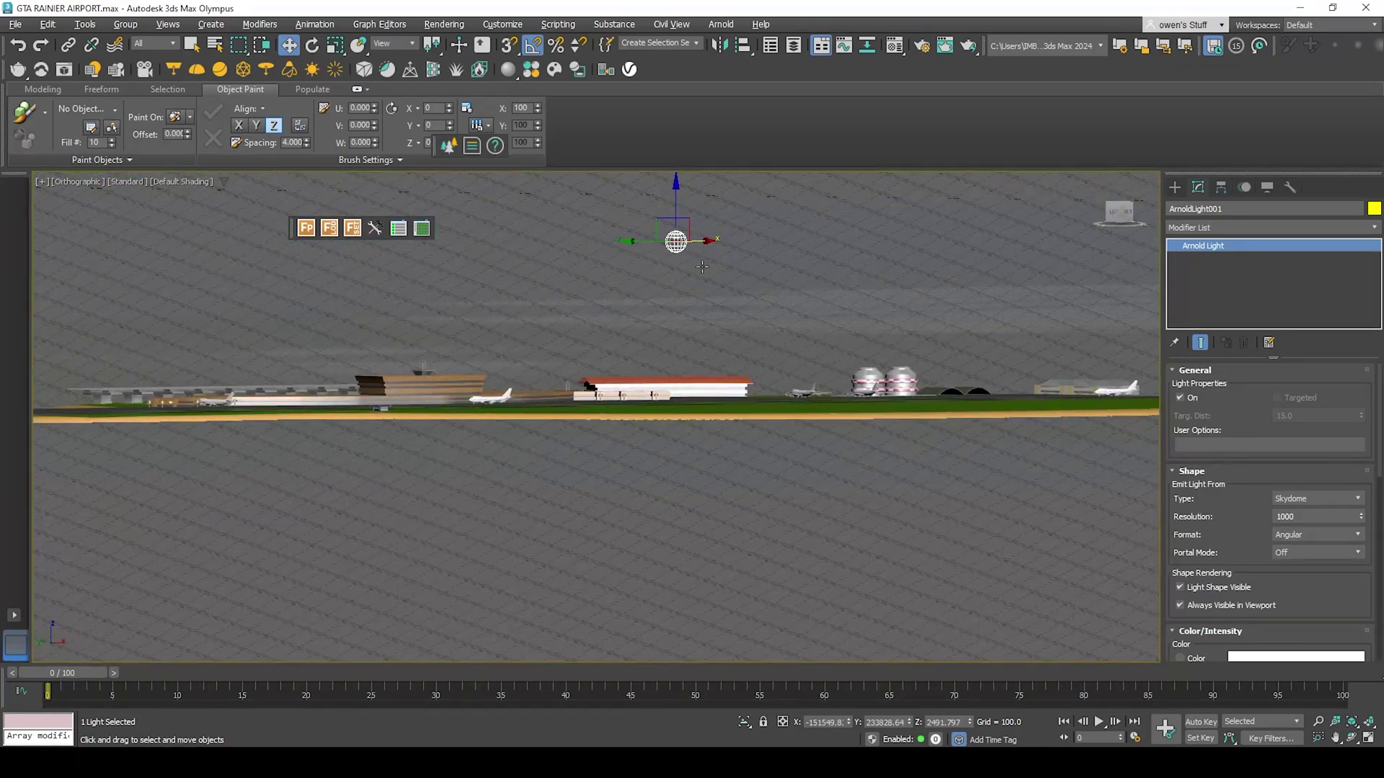
pyautogui.keyDown('alt'); pyautogui.moveTo(699, 242); pyautogui.dragTo(673, 288, button='middle'); pyautogui.keyUp('alt')
pyautogui.moveTo(708, 217); pyautogui.dragTo(616, 279)
pyautogui.keyDown('alt'); pyautogui.moveTo(616, 278); pyautogui.dragTo(627, 180, button='middle'); pyautogui.keyUp('alt')
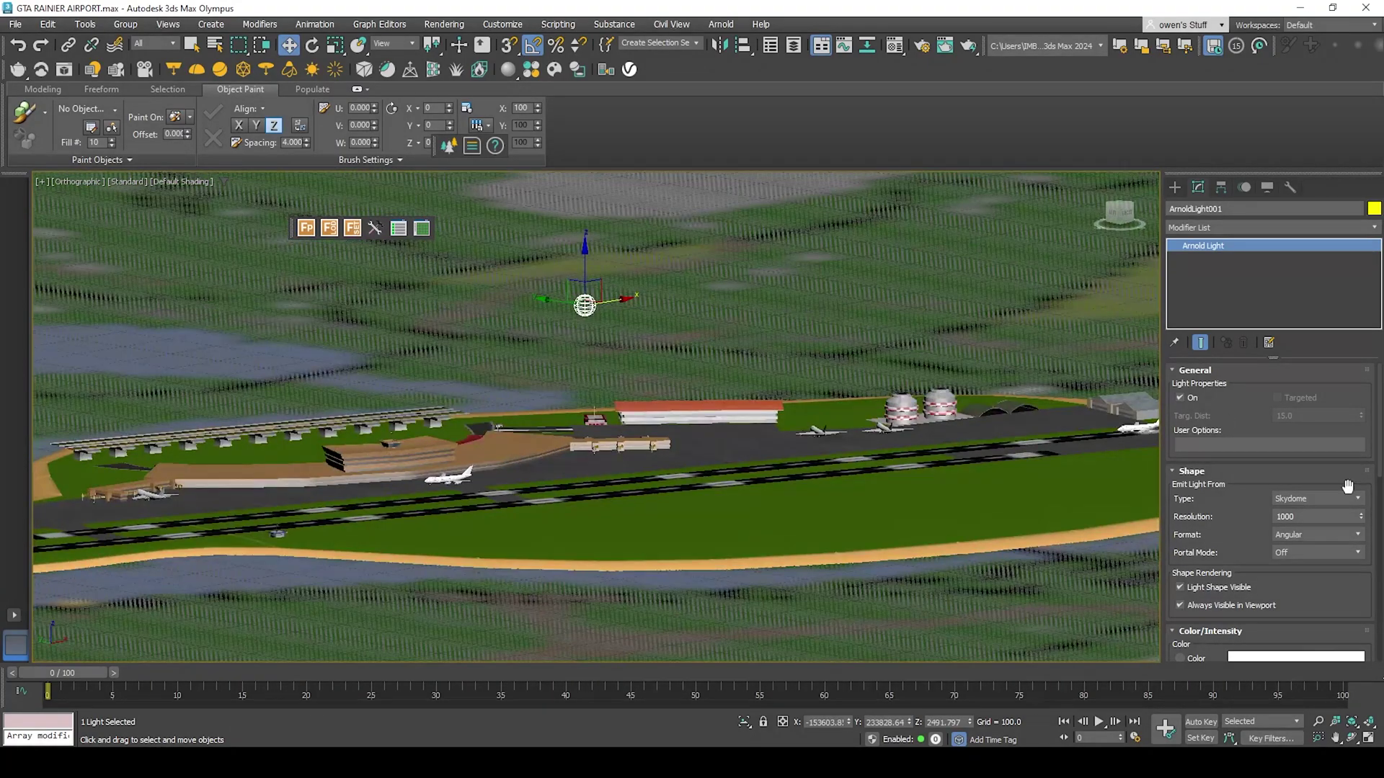
# Set the skydome light's portal mode to Off and review its format options.
pyautogui.scroll(-3, 1338, 517)
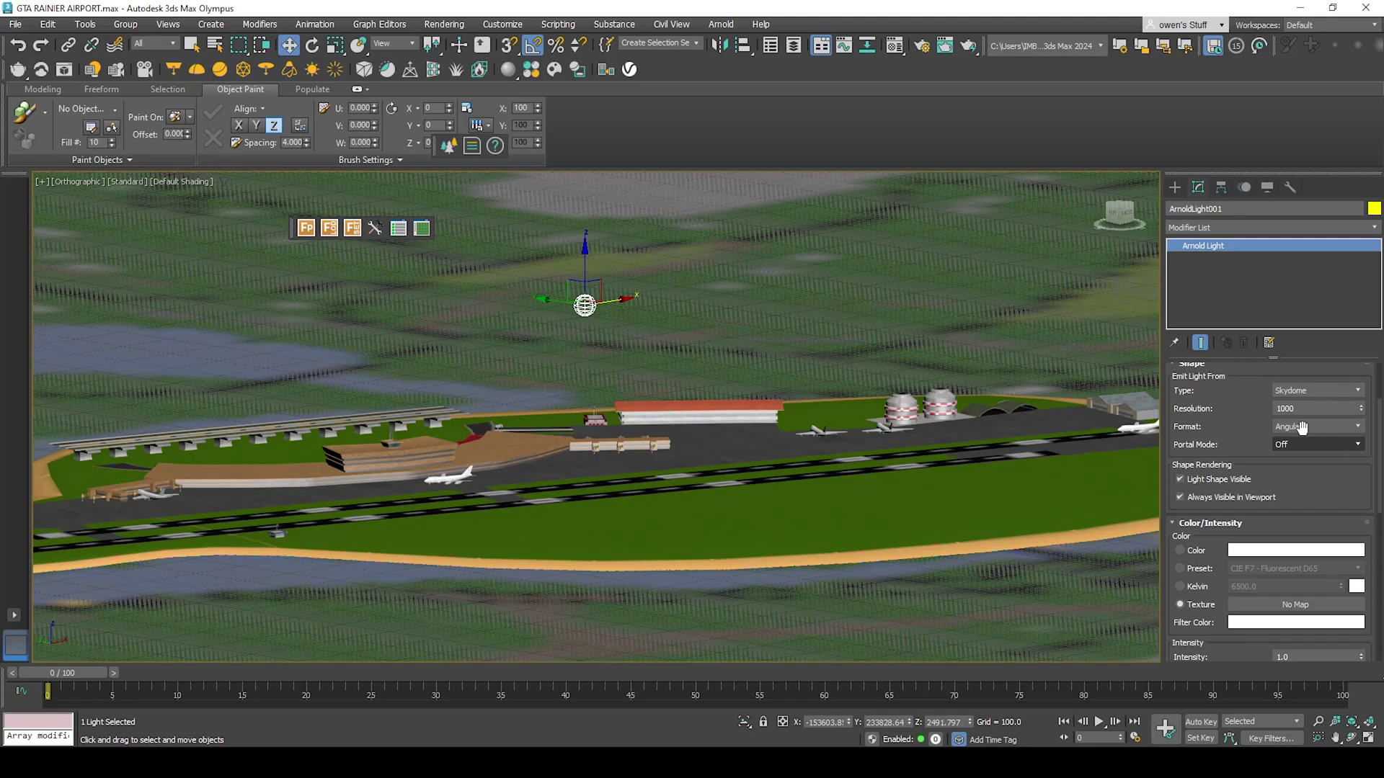
pyautogui.click(1301, 445)
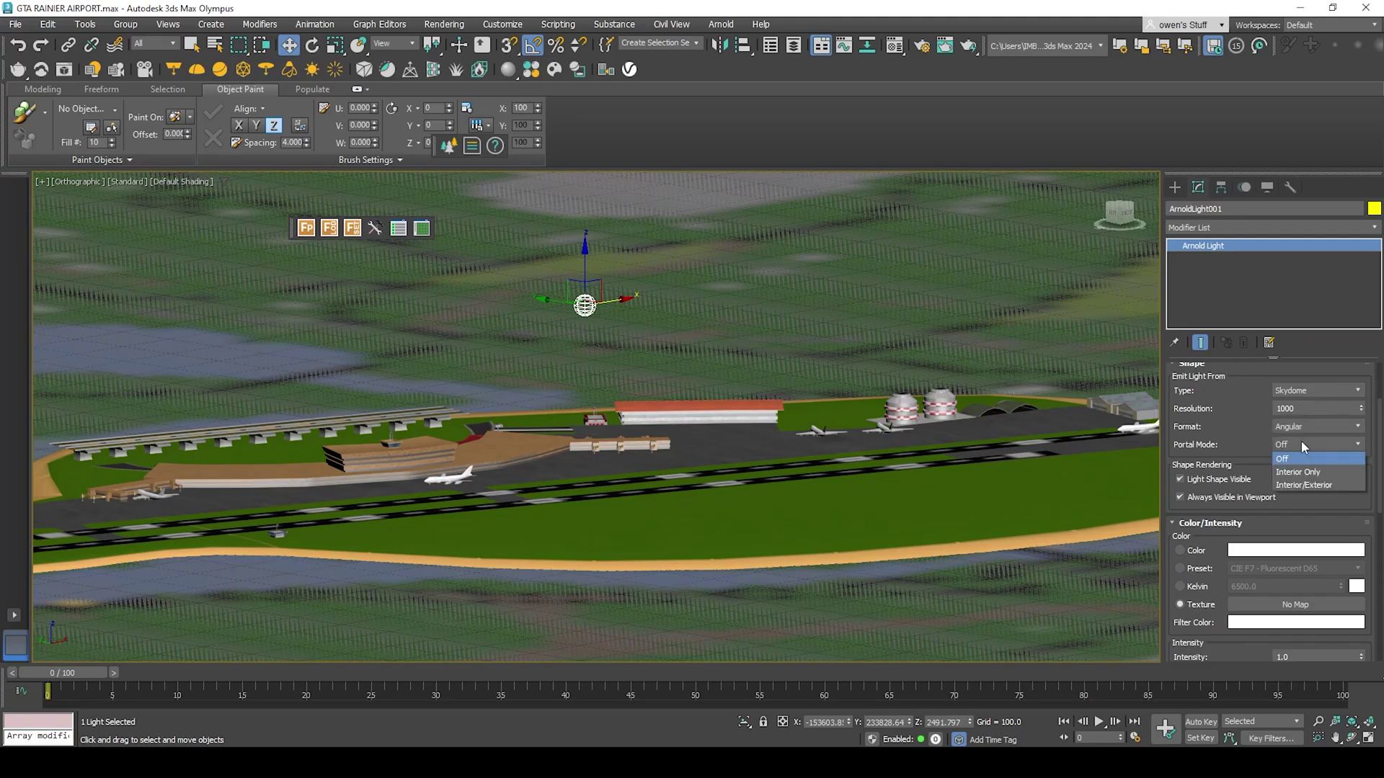
pyautogui.click(1298, 460)
pyautogui.click(1303, 426)
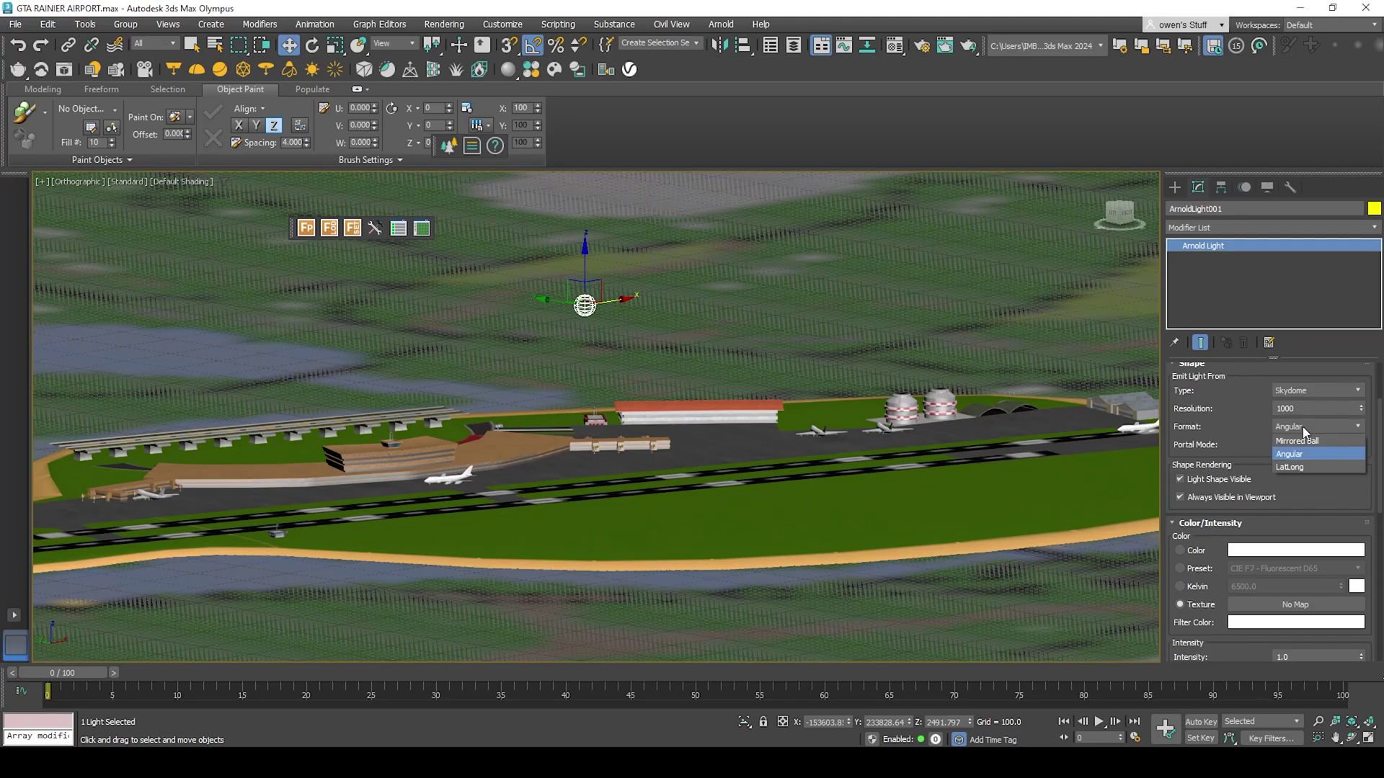
pyautogui.click(1303, 427)
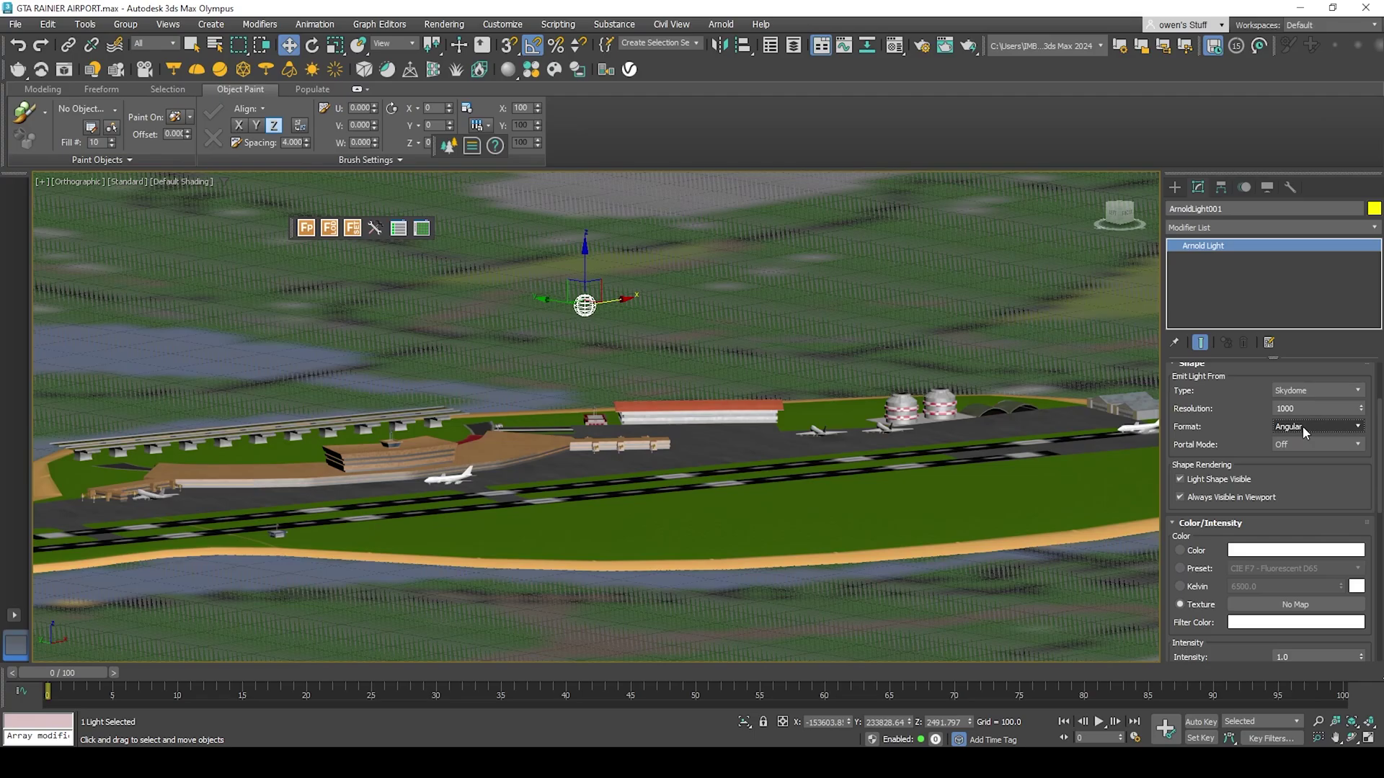
# Assign a general Bitmap map as the color texture of the skydome light.
pyautogui.scroll(-3, 1271, 489)
pyautogui.scroll(-2, 1271, 490)
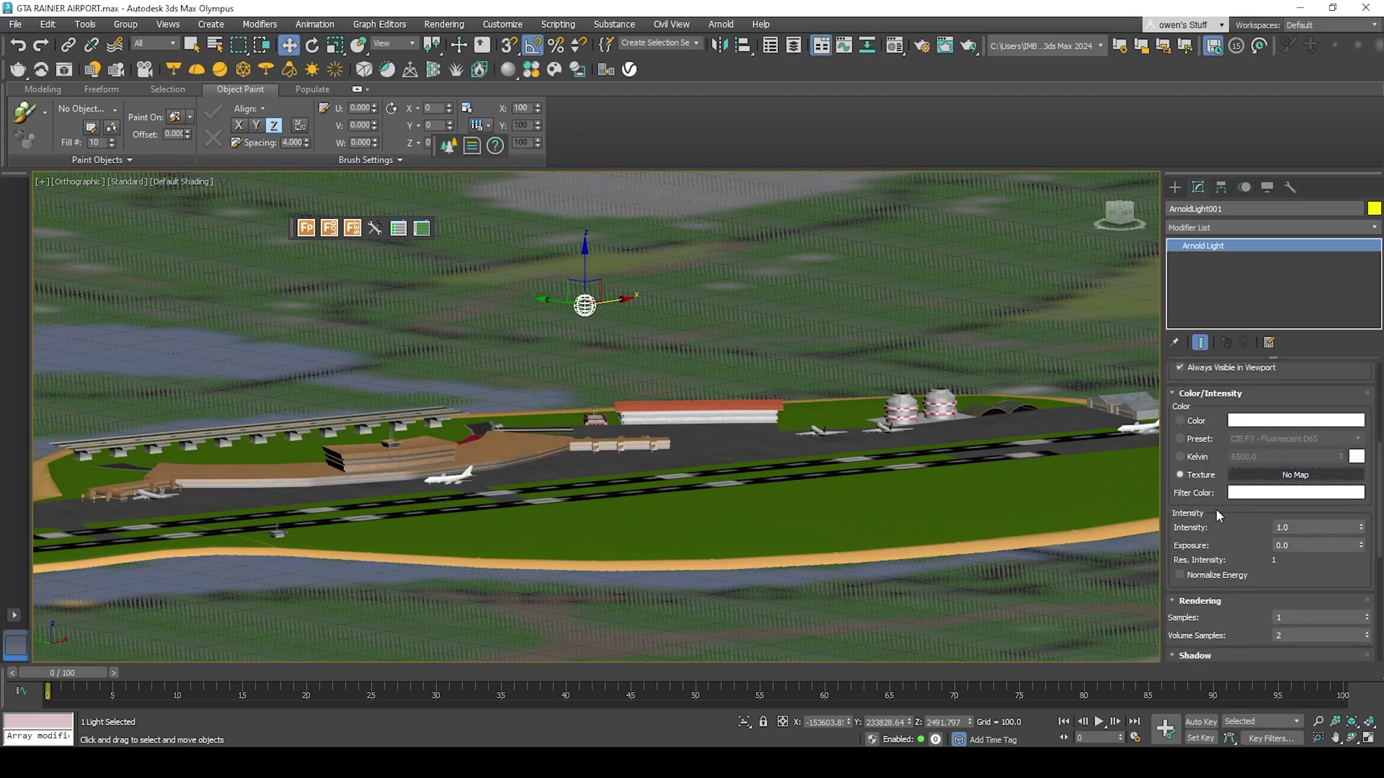
pyautogui.click(1281, 476)
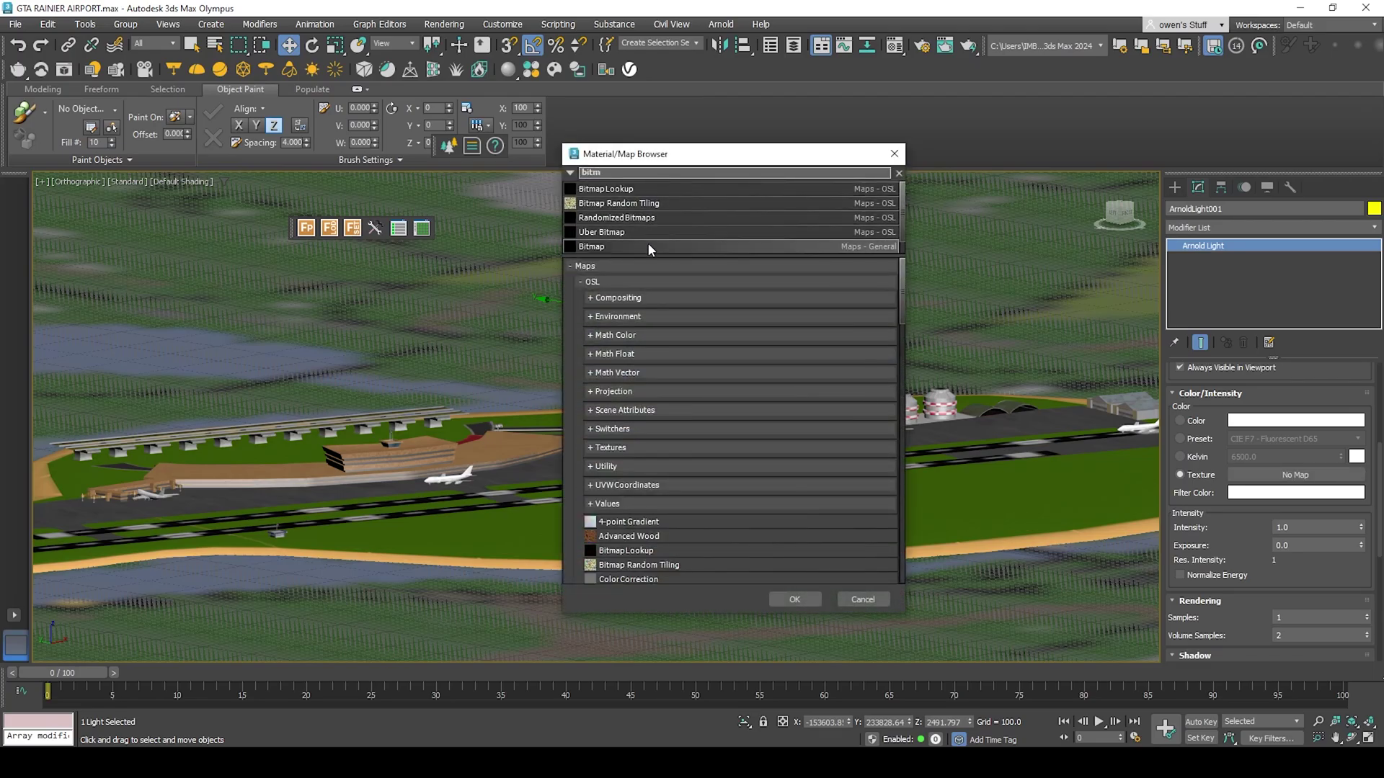
pyautogui.doubleClick(647, 243)
# Load kloofendal_43d_clear_puresky_4k.exr from the Blender3ds max files folder on drive F with the default OpenEXR configuration.
pyautogui.click(54, 244)
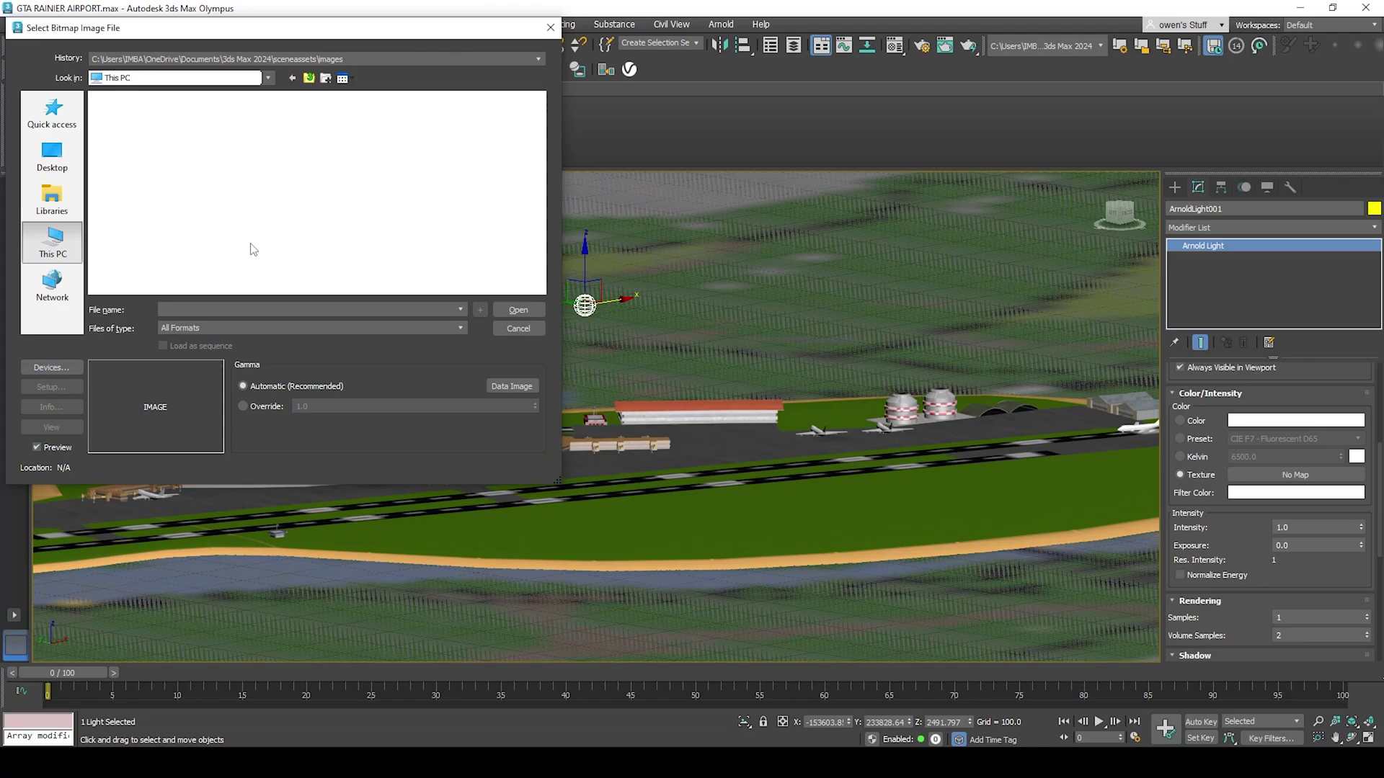
pyautogui.scroll(-2, 234, 248)
pyautogui.doubleClick(196, 273)
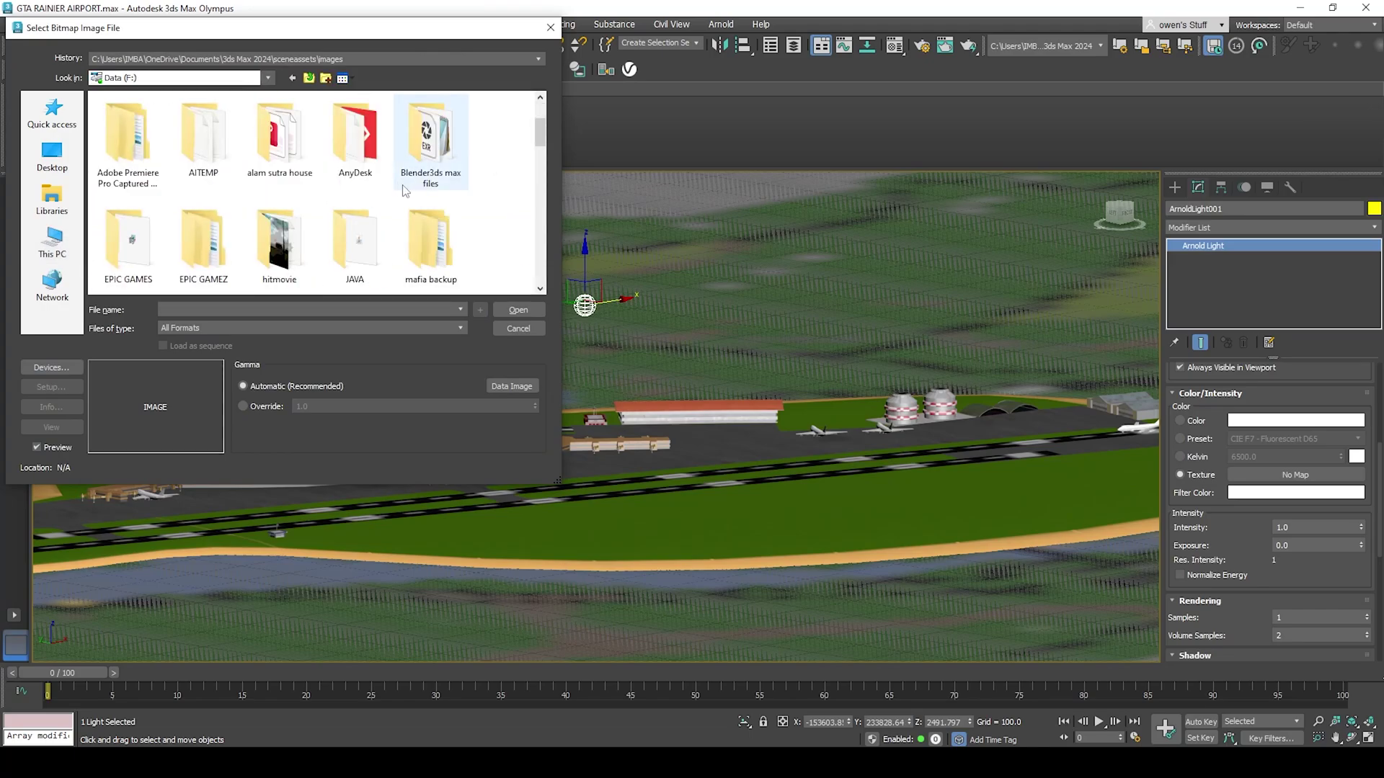
pyautogui.doubleClick(425, 145)
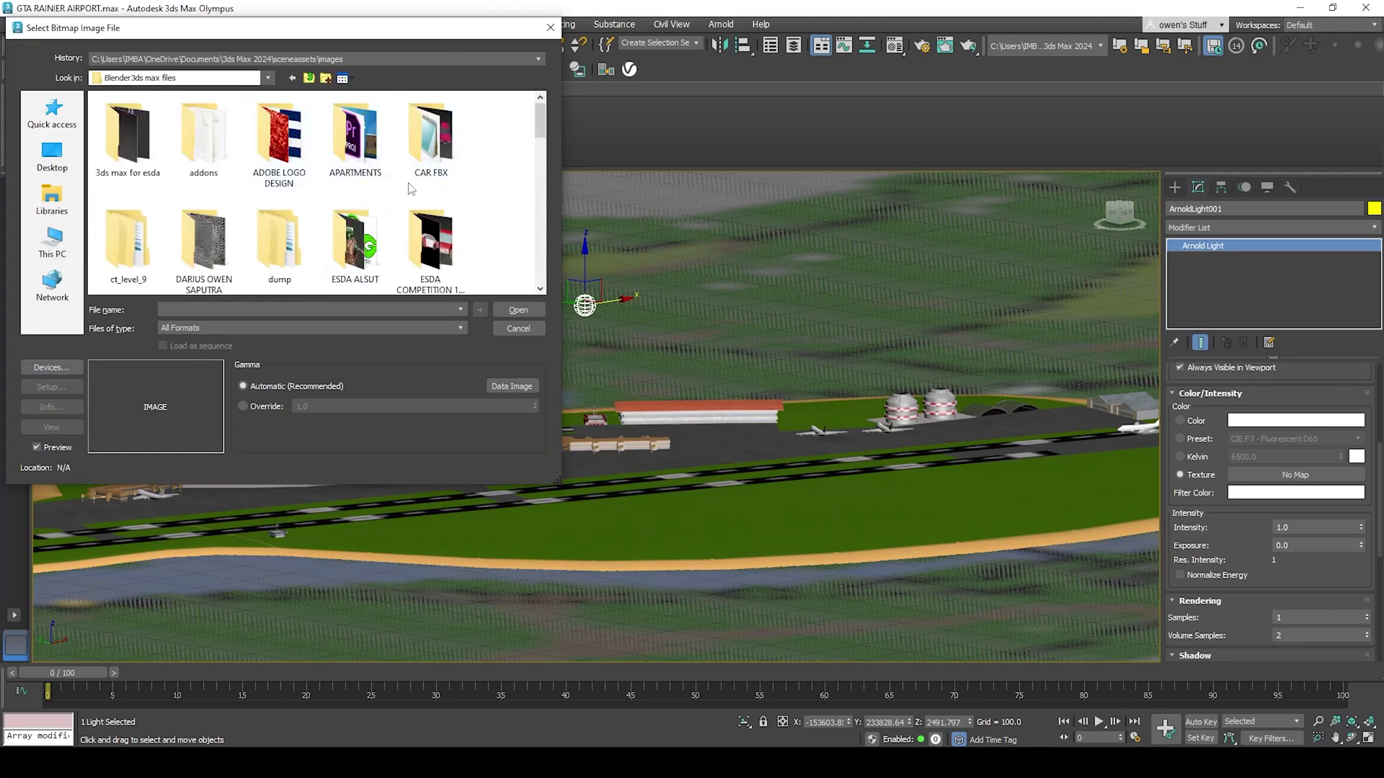
pyautogui.scroll(-8, 401, 195)
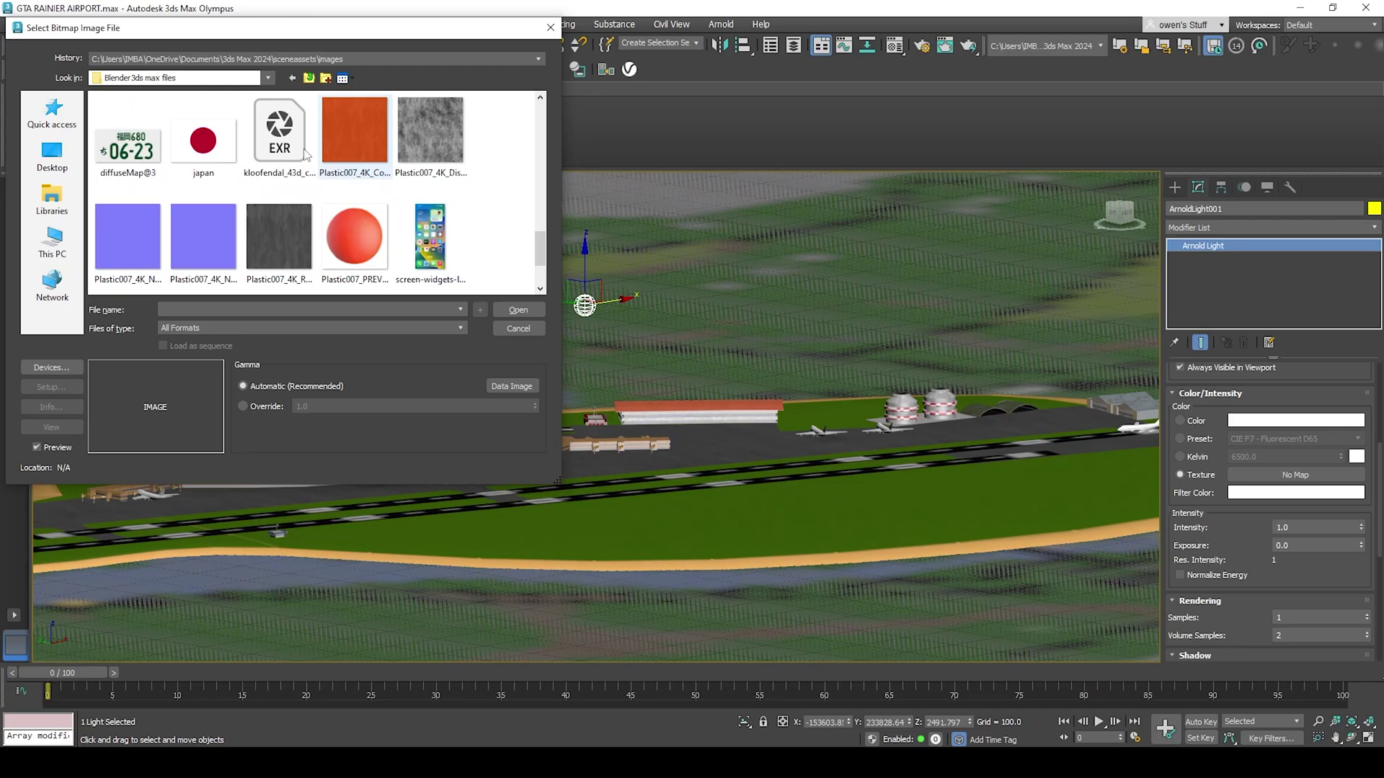
pyautogui.click(291, 147)
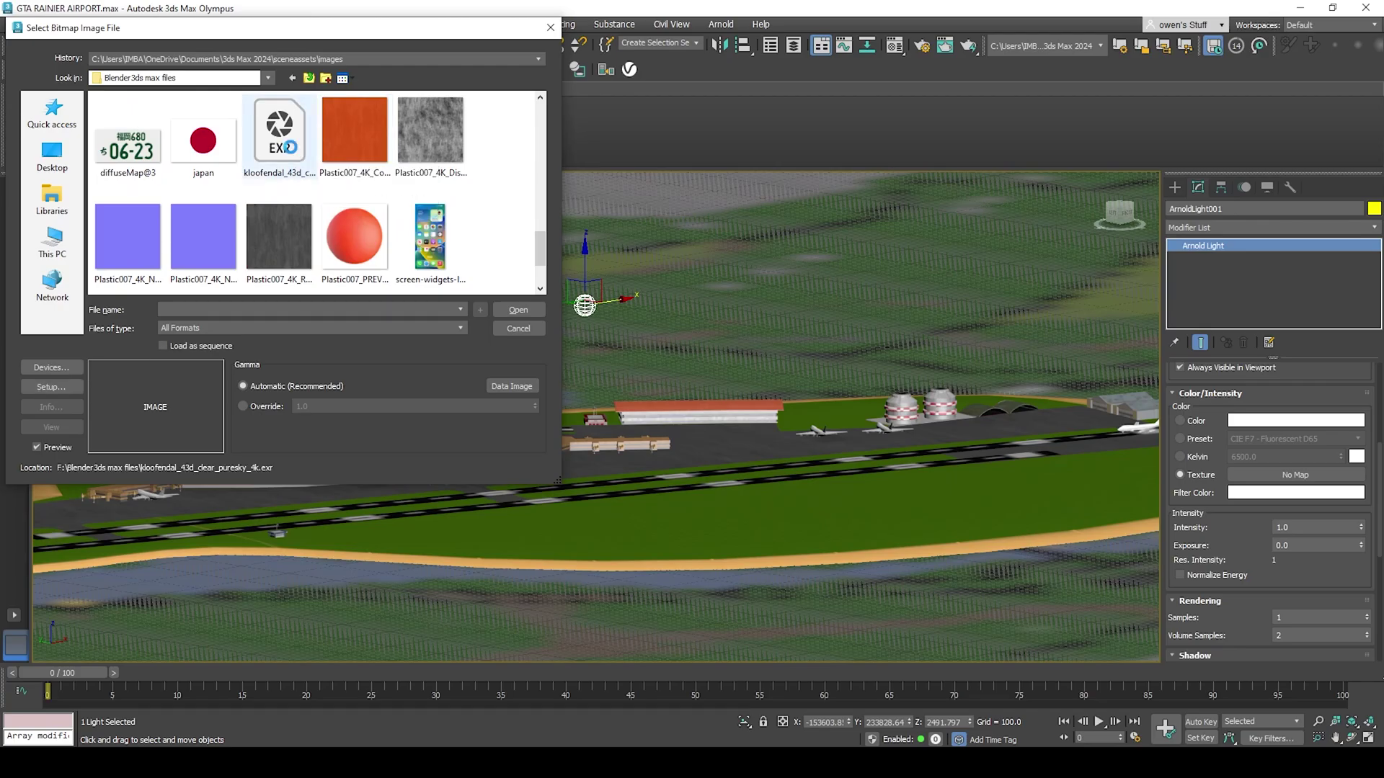
pyautogui.click(518, 310)
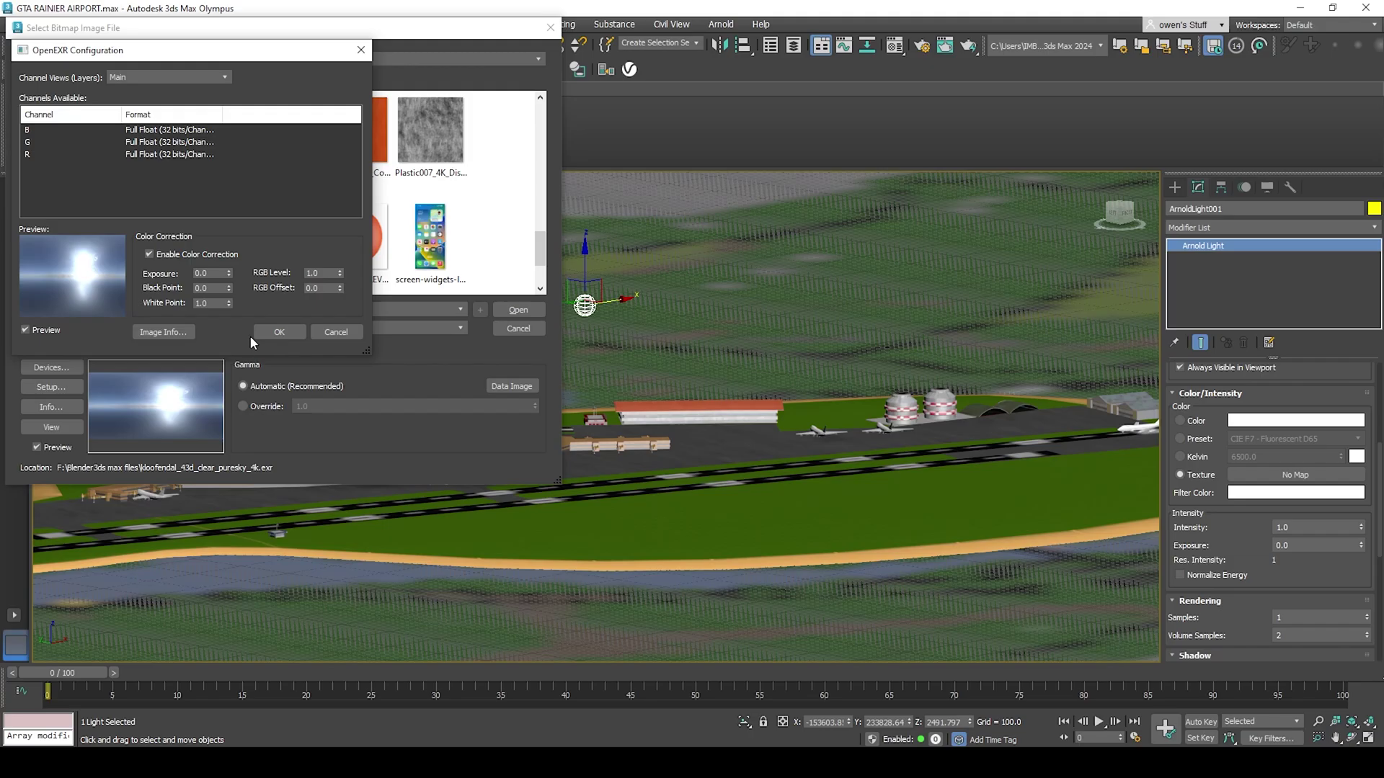
pyautogui.click(268, 333)
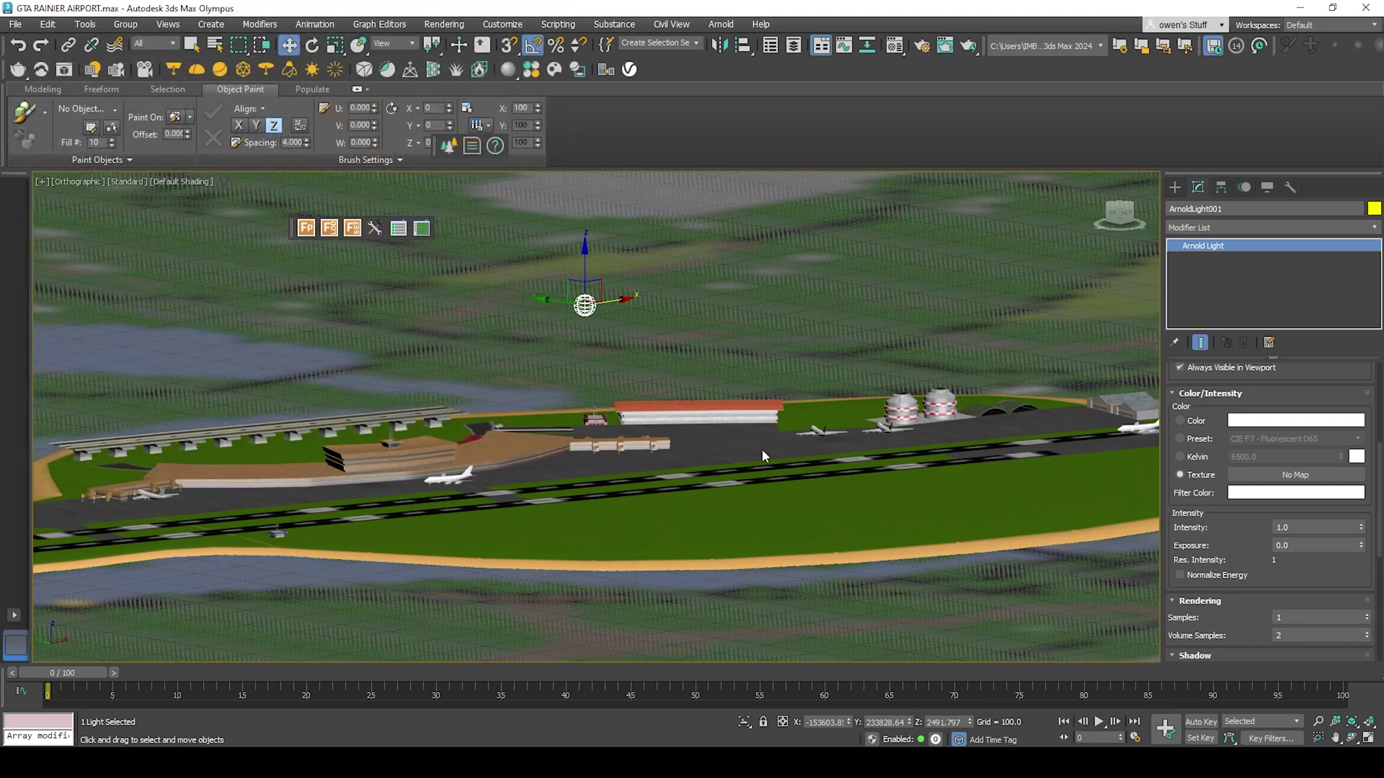
# Set the skydome light's intensity to 0.5 and its exposure to 0.6.
pyautogui.click(1305, 527)
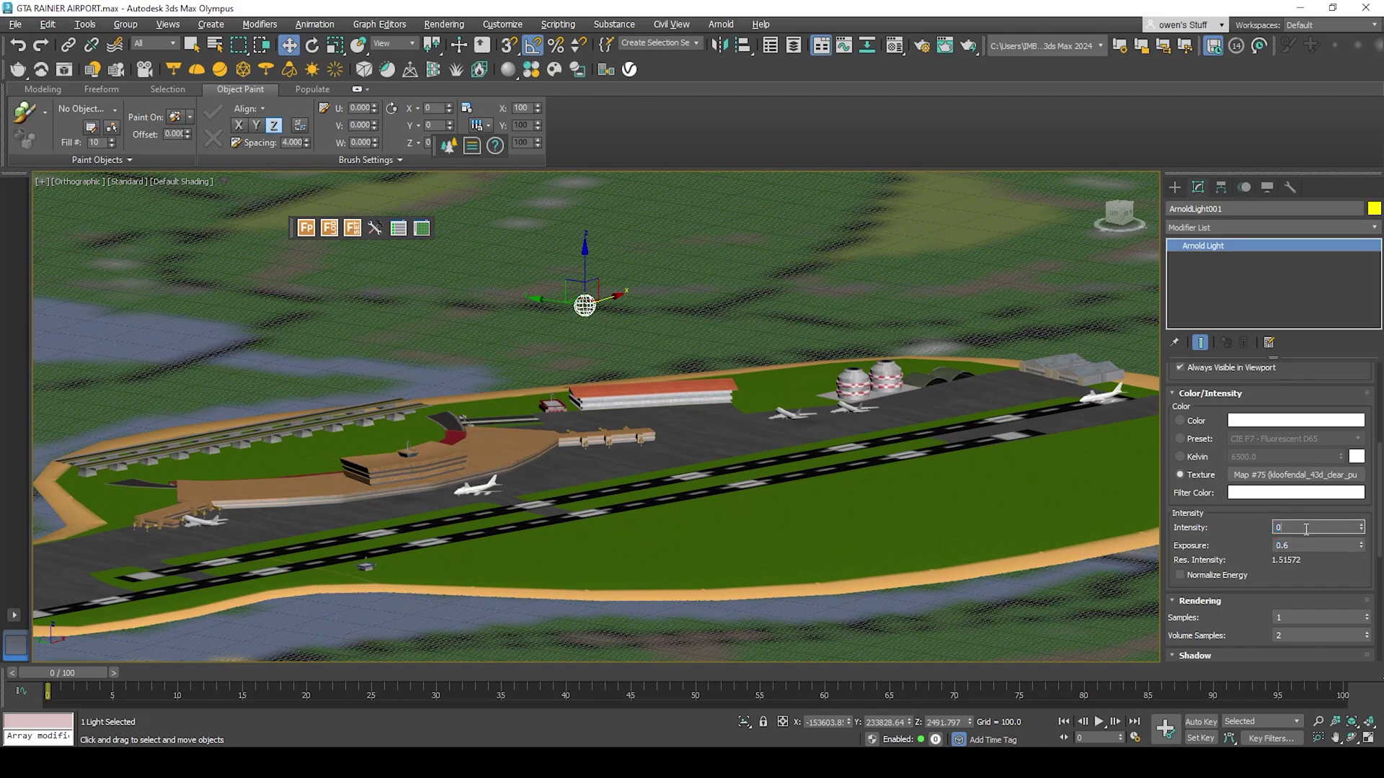
pyautogui.click(1195, 284)
pyautogui.click(1201, 249)
# Put the light's sky map in a Material Editor slot, using Spherical Environment mapping with U and V offsets of 1.0, and show it in the viewport.
pyautogui.press('m')
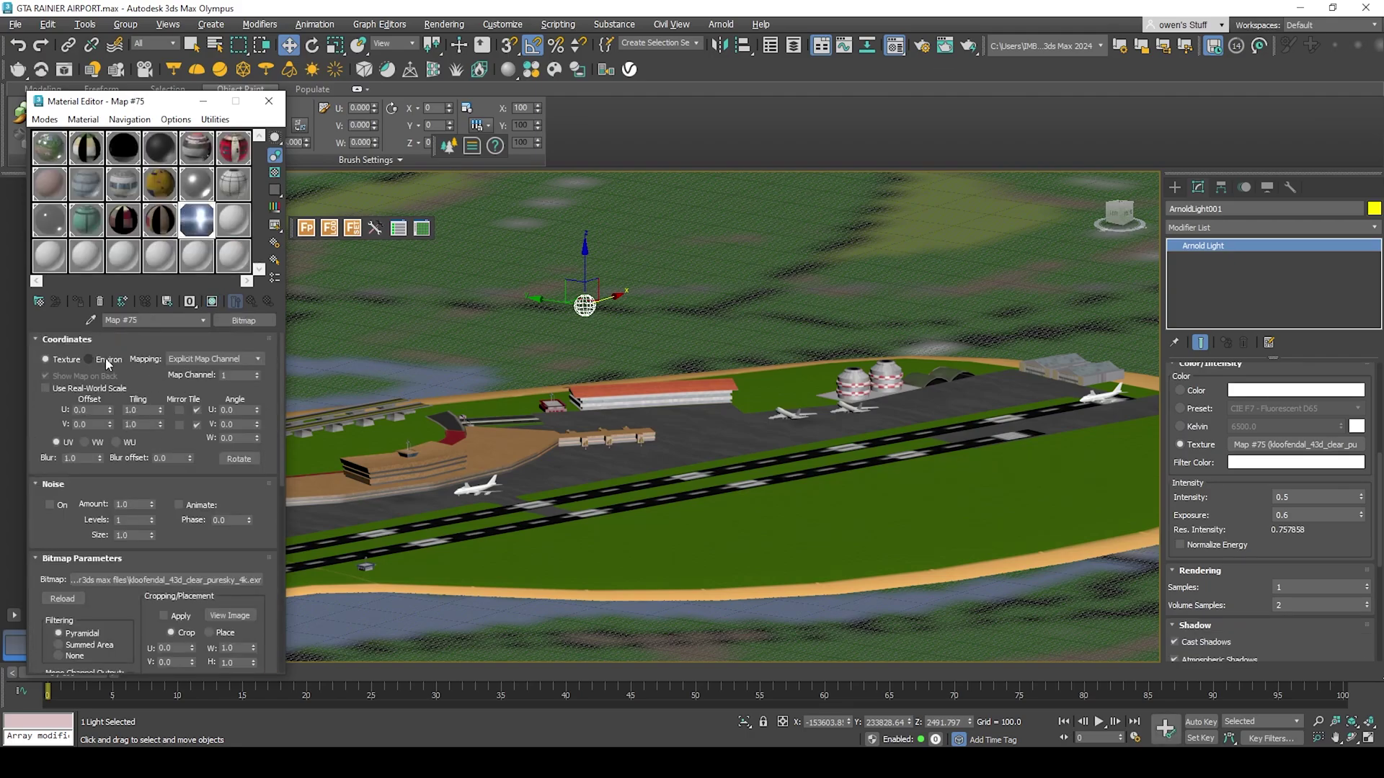
pyautogui.click(105, 359)
pyautogui.click(222, 360)
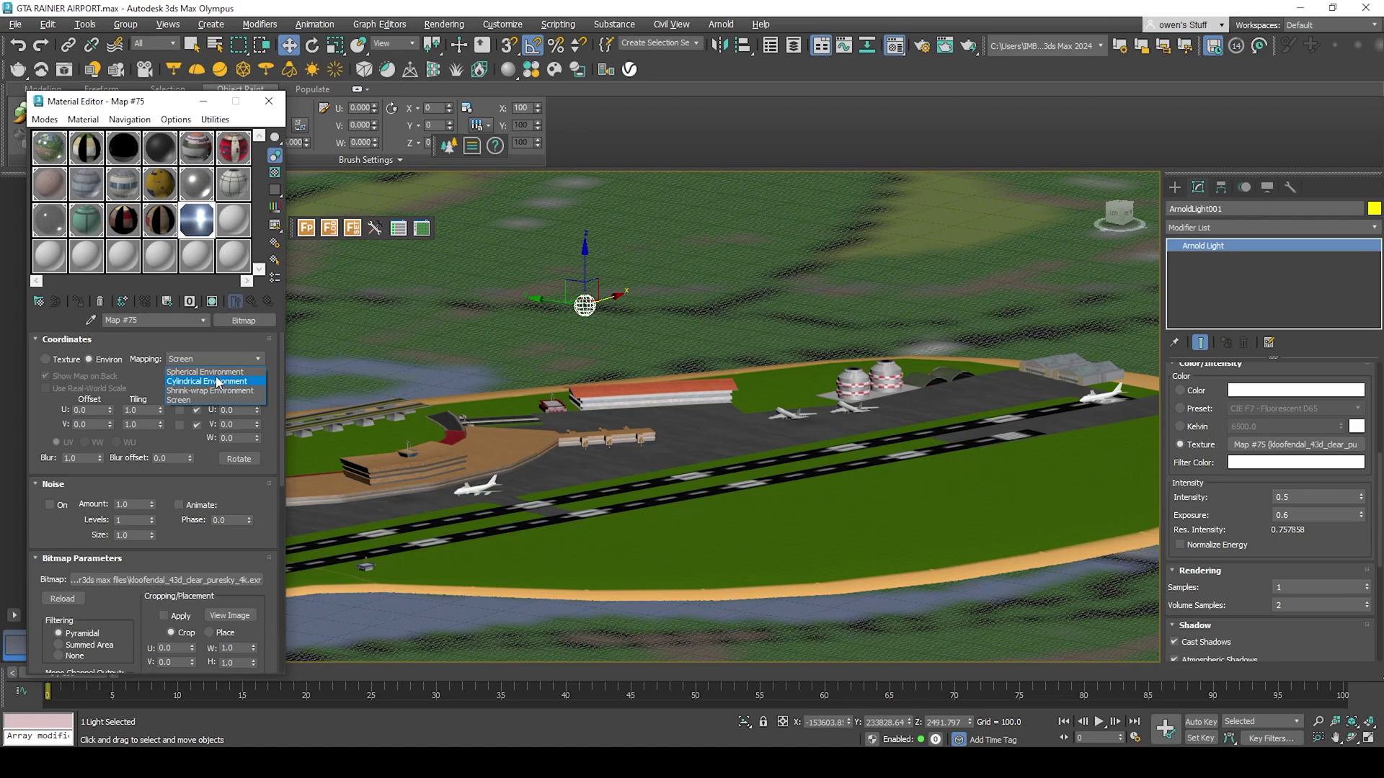
pyautogui.click(213, 372)
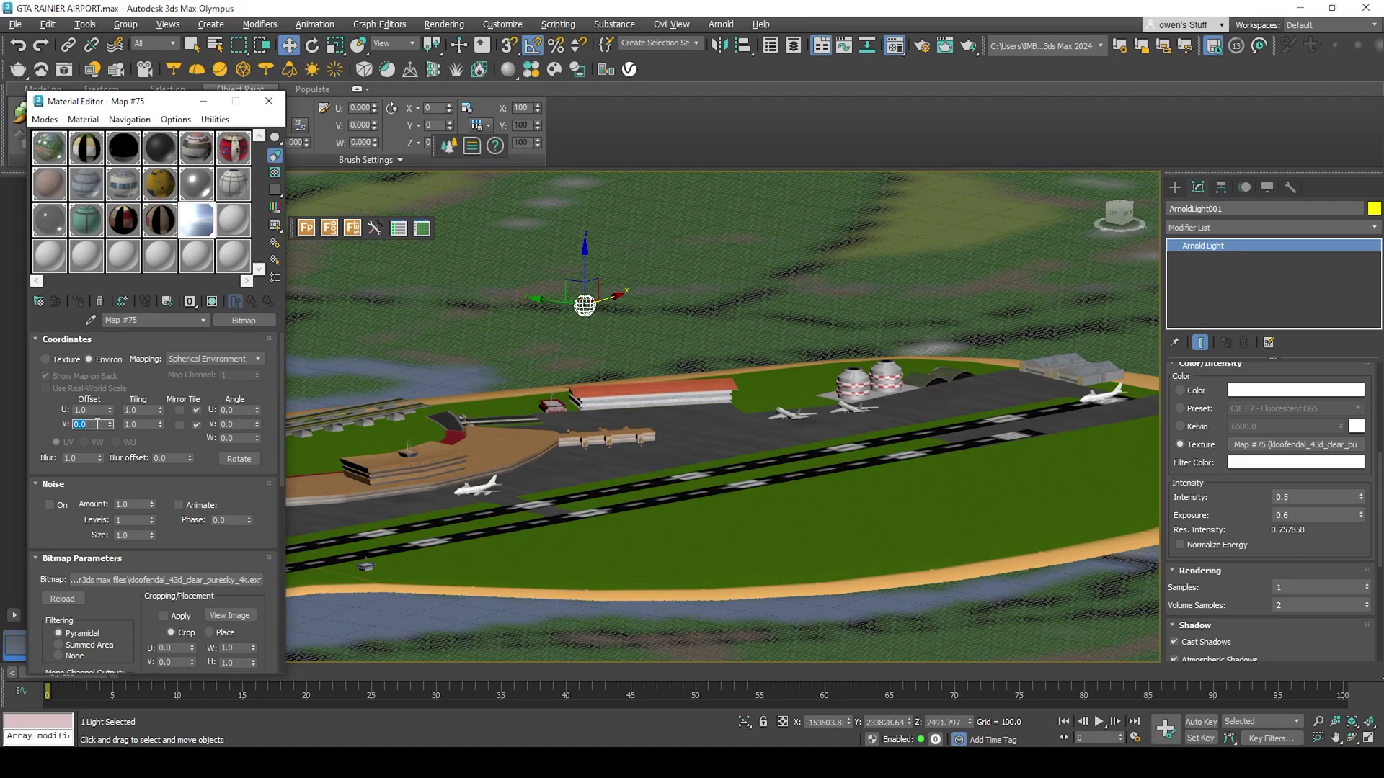
pyautogui.scroll(-5, 345, 408)
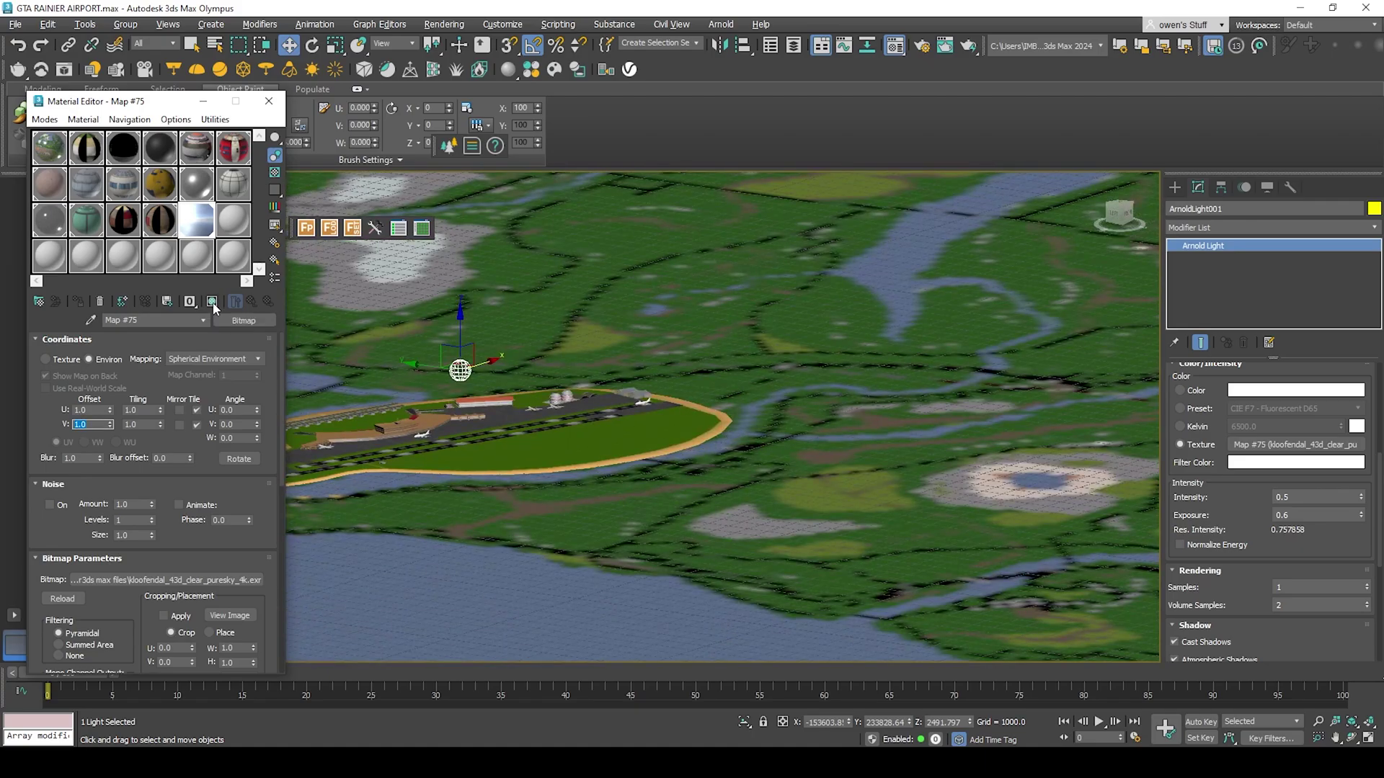
pyautogui.keyDown('alt'); pyautogui.moveTo(612, 381); pyautogui.dragTo(592, 465, button='middle'); pyautogui.keyUp('alt')
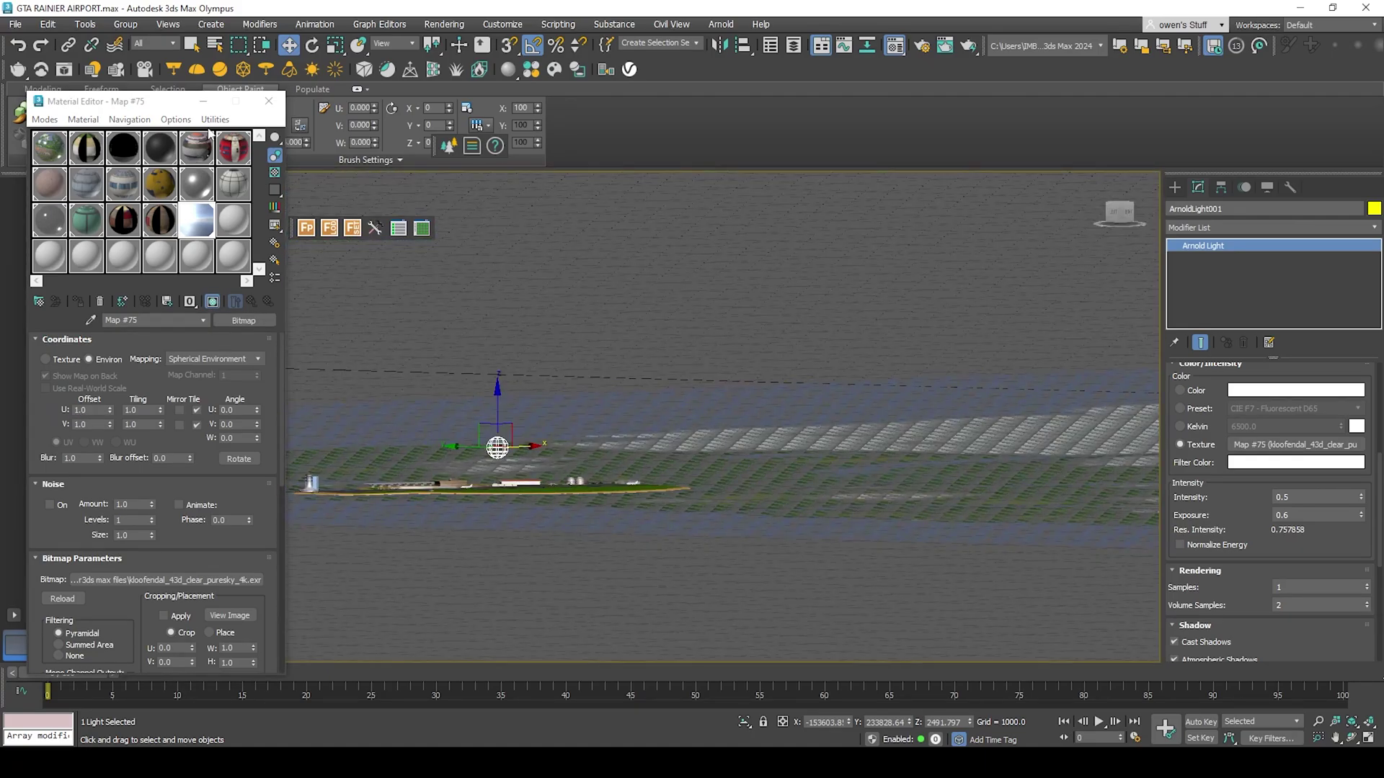
pyautogui.click(204, 102)
# Inspect the terminal and planes up close, and switch the viewport from orthographic to Perspective.
pyautogui.keyDown('alt'); pyautogui.moveTo(432, 432); pyautogui.dragTo(855, 541, button='middle'); pyautogui.keyUp('alt')
pyautogui.scroll(8, 481, 483)
pyautogui.scroll(4, 570, 560)
pyautogui.scroll(-2, 571, 560)
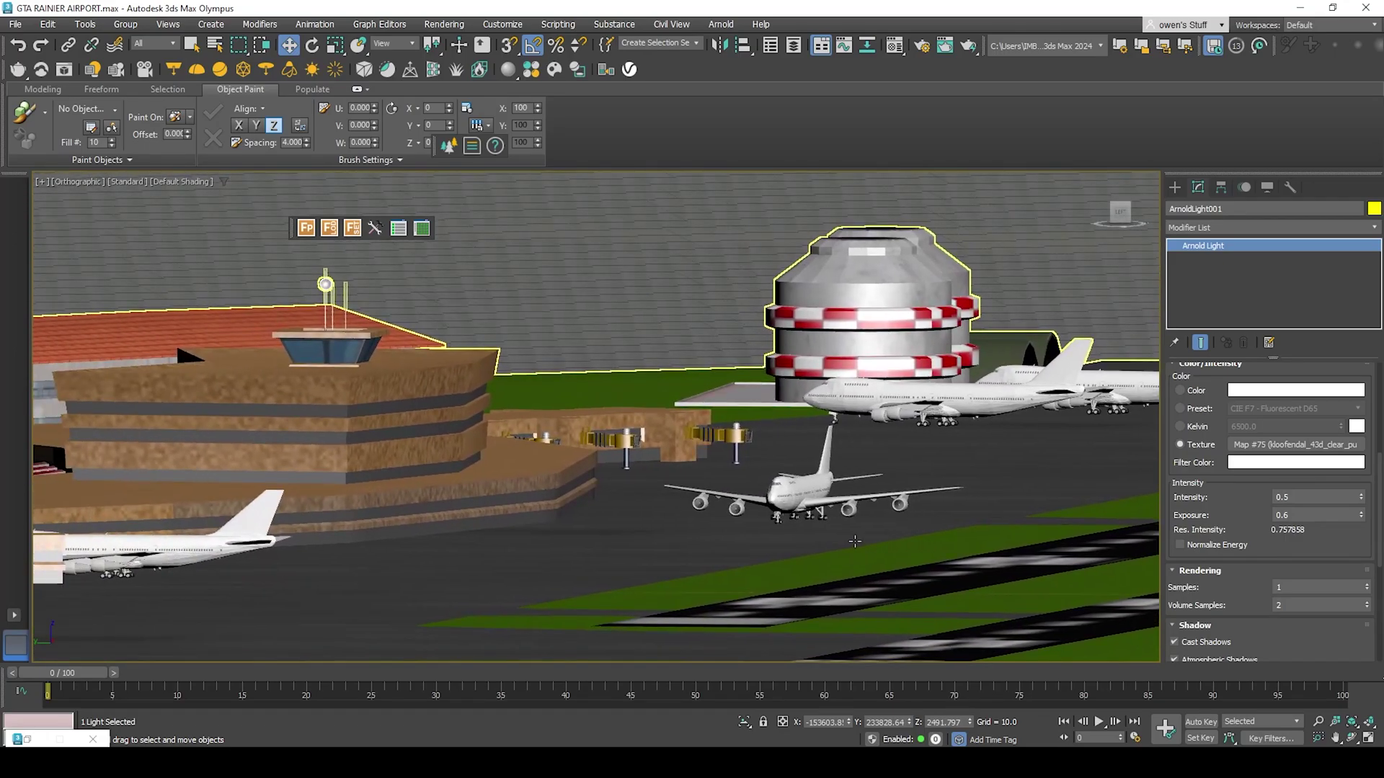
pyautogui.press('p')
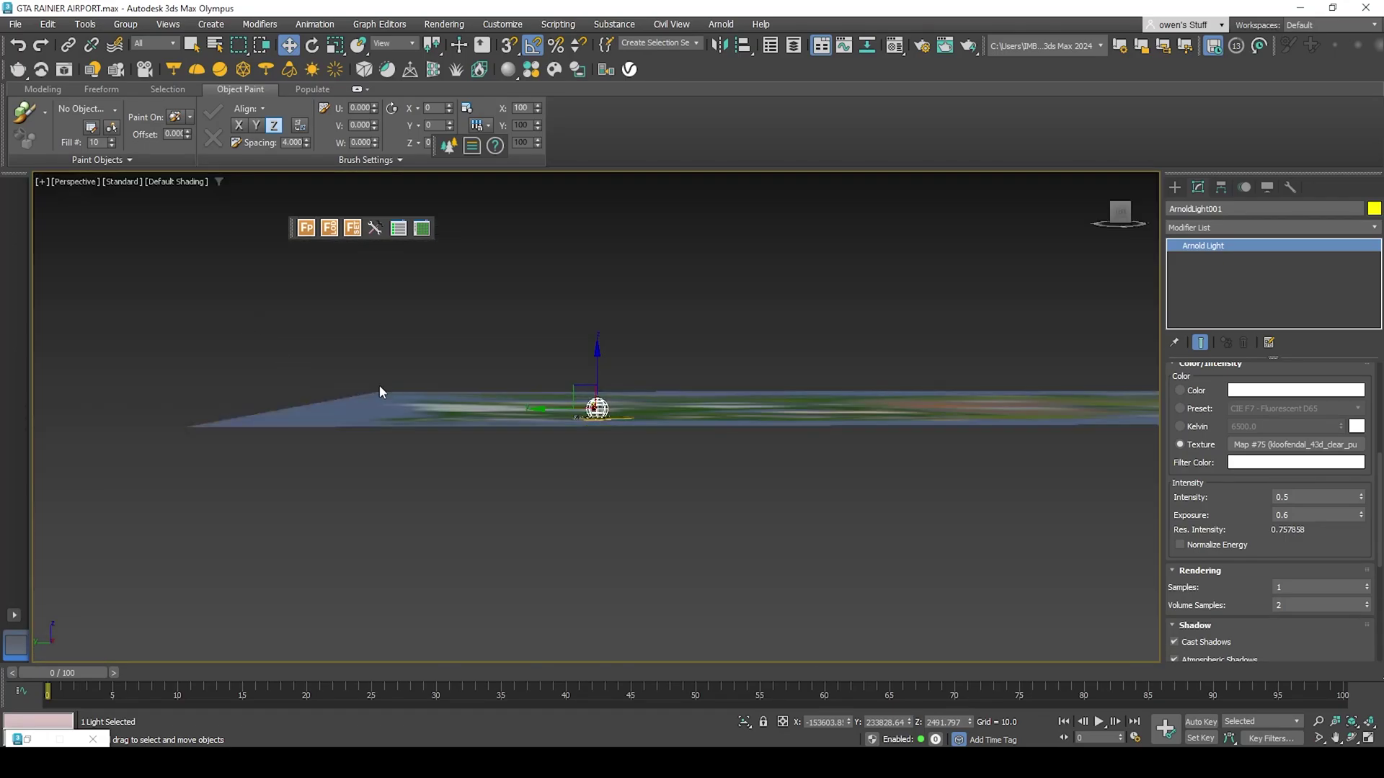
# Frame the runways with the terminal in Perspective, create a physical camera from that view and look through it.
pyautogui.scroll(-3, 379, 385)
pyautogui.keyDown('alt'); pyautogui.moveTo(379, 385); pyautogui.dragTo(396, 405, button='middle'); pyautogui.keyUp('alt')
pyautogui.scroll(4, 461, 403)
pyautogui.scroll(8, 521, 429)
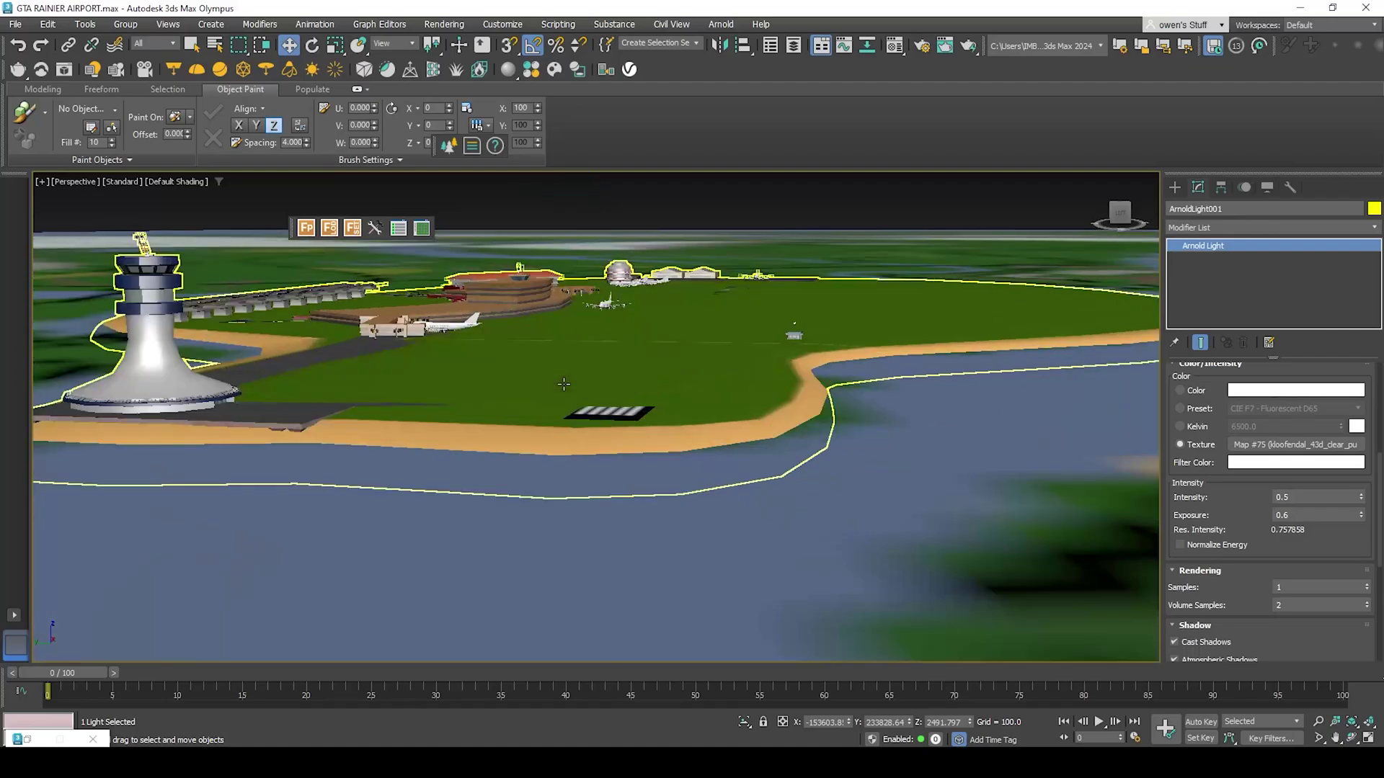
pyautogui.scroll(4, 549, 456)
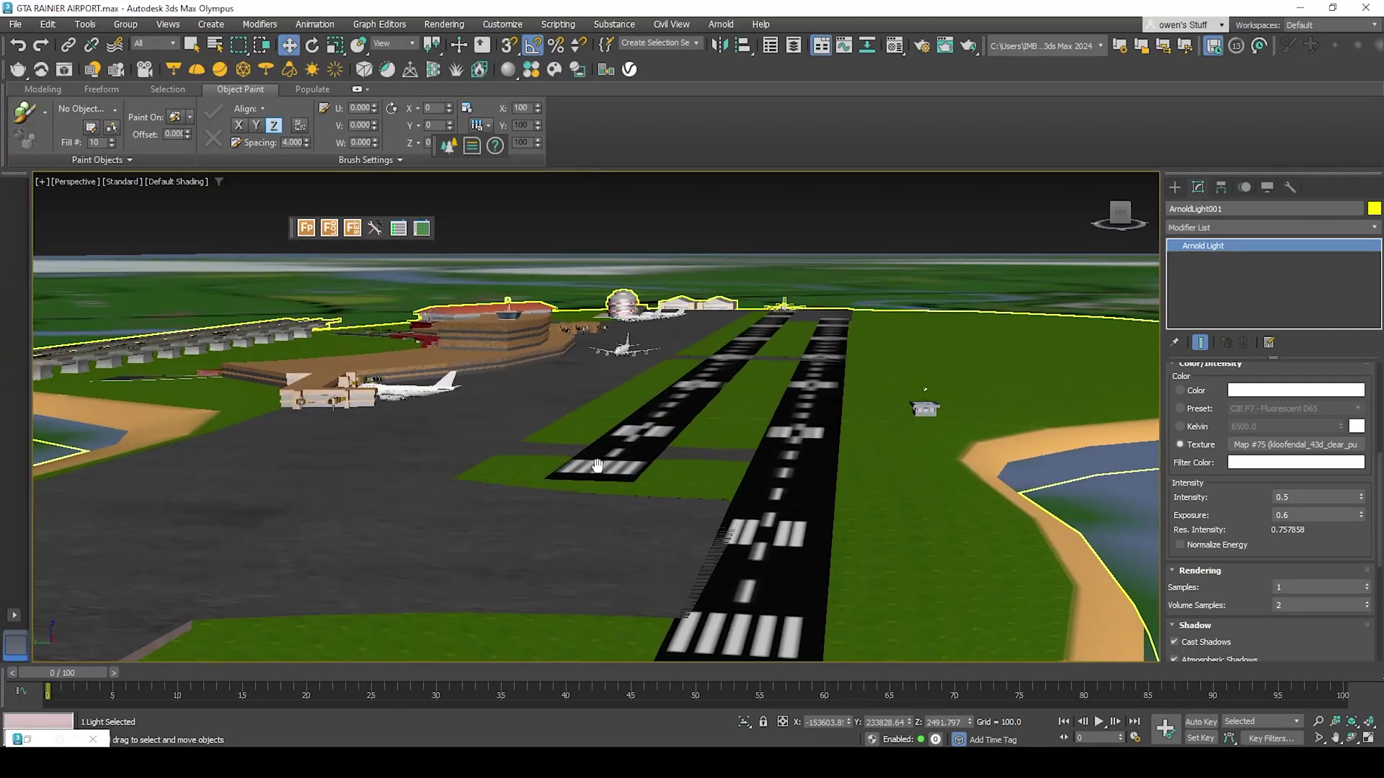
pyautogui.moveTo(644, 402); pyautogui.dragTo(645, 411, button='middle')
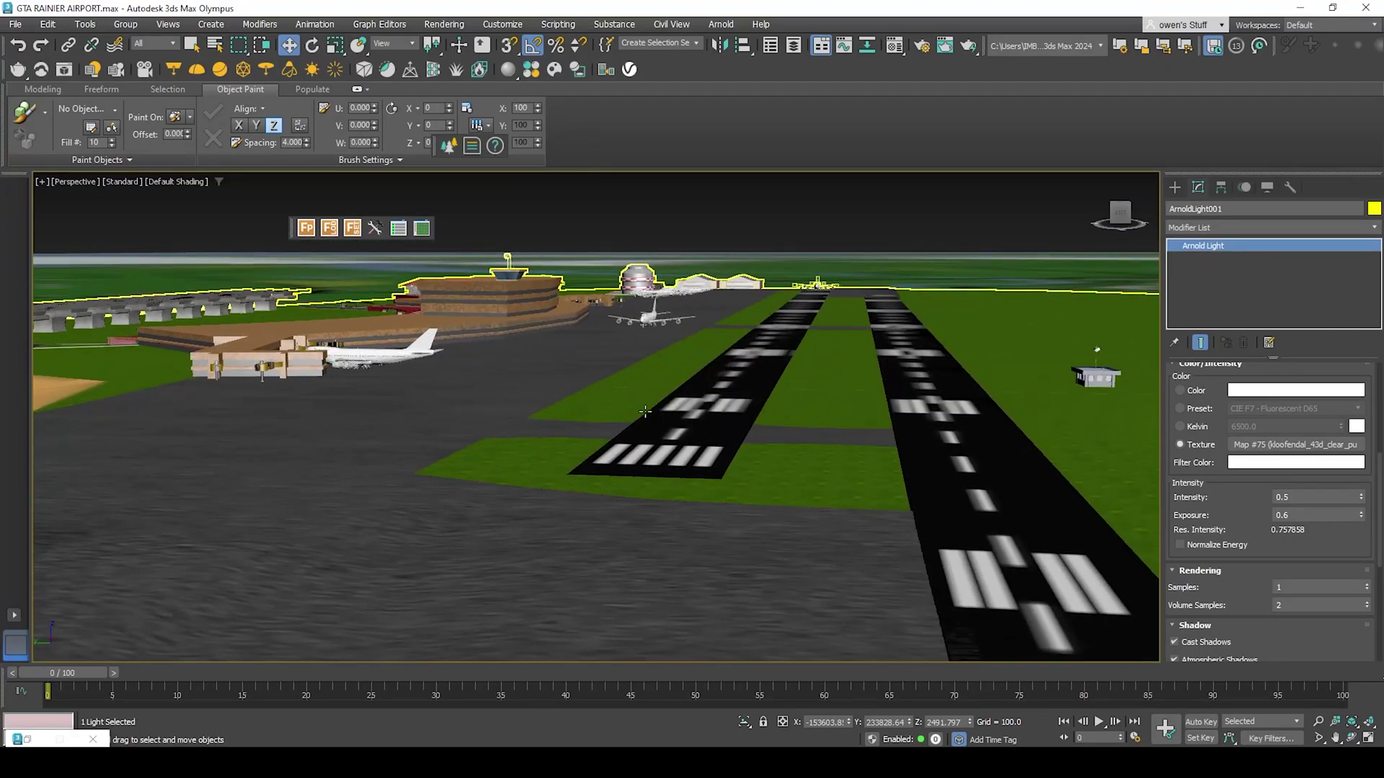
pyautogui.hotkey('ctrl', 'c')
pyautogui.press('c')
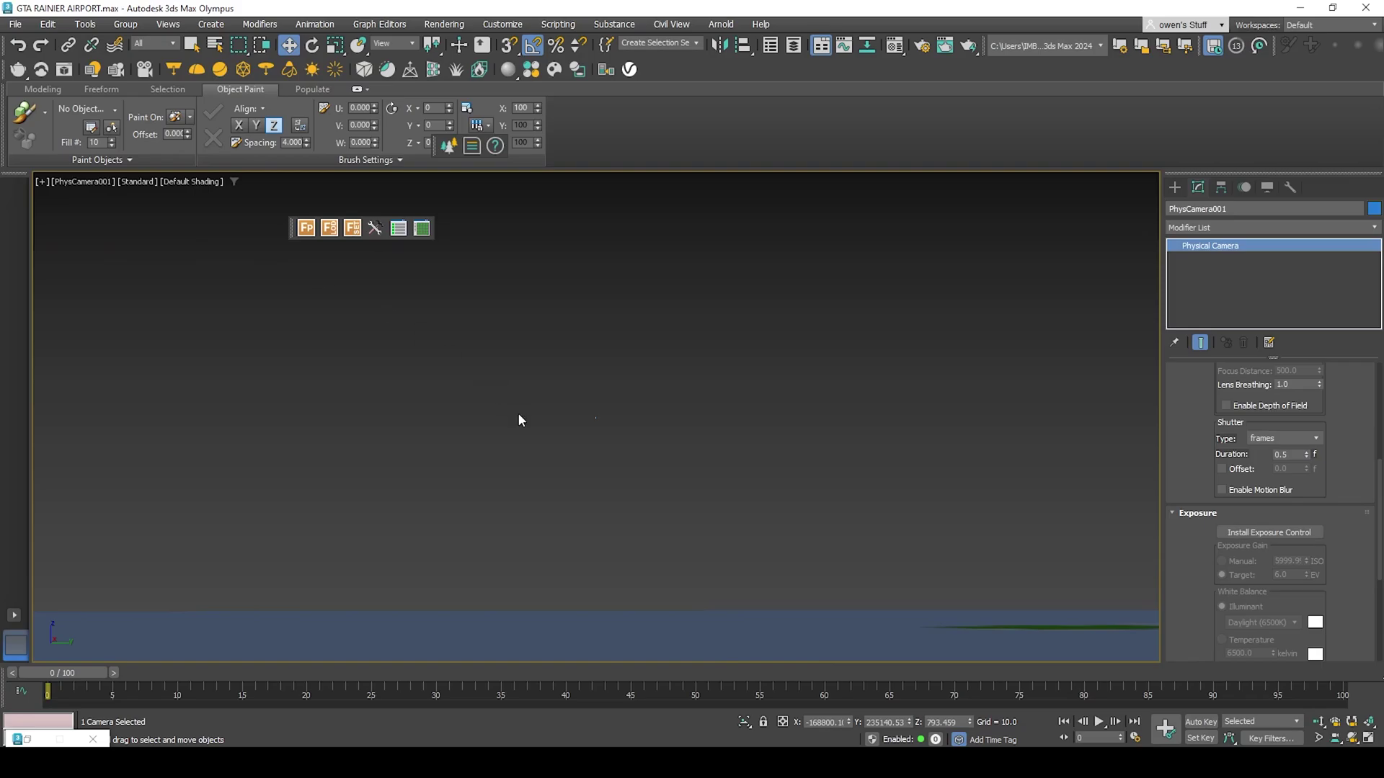
# Pan and dolly PhysCamera001 to bring the airport into frame, and undo the last camera move.
pyautogui.moveTo(944, 561); pyautogui.dragTo(851, 614, button='middle')
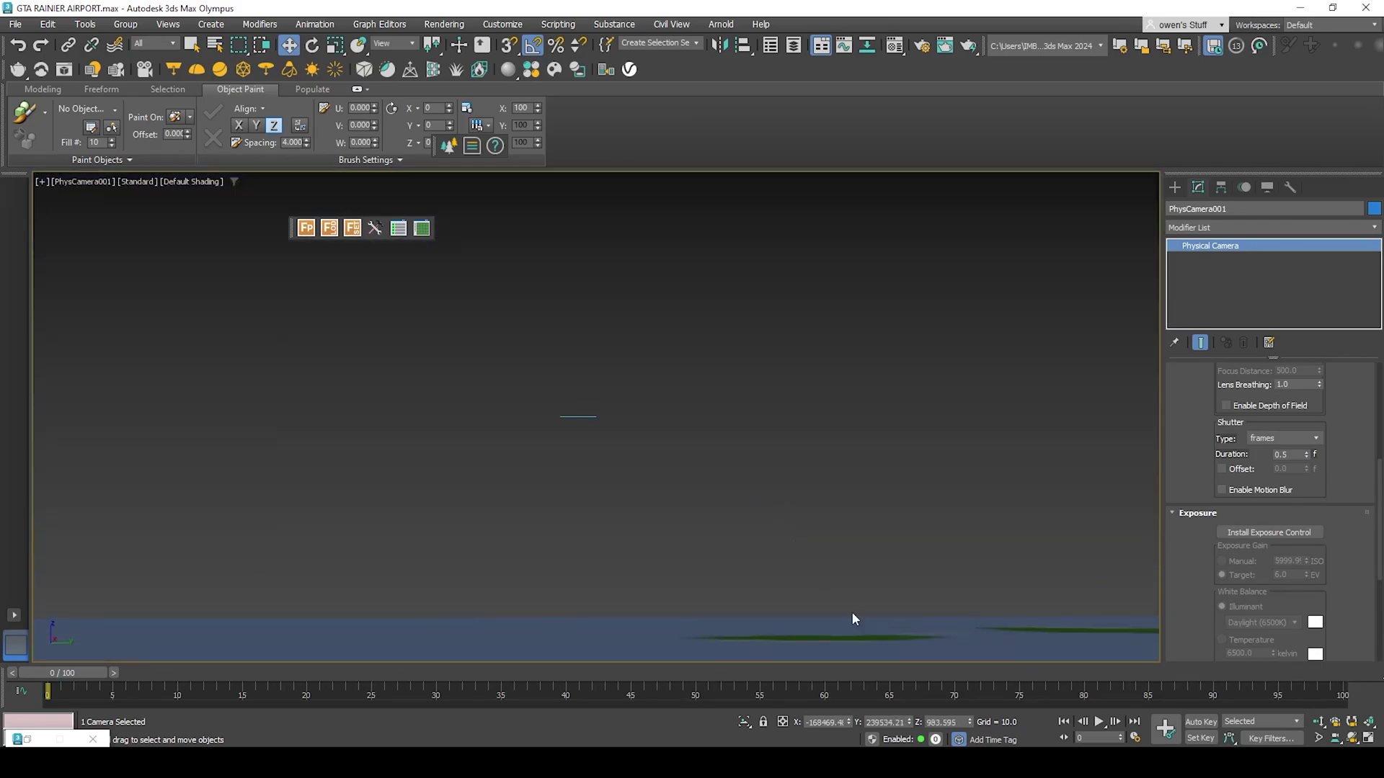
pyautogui.click(1318, 721)
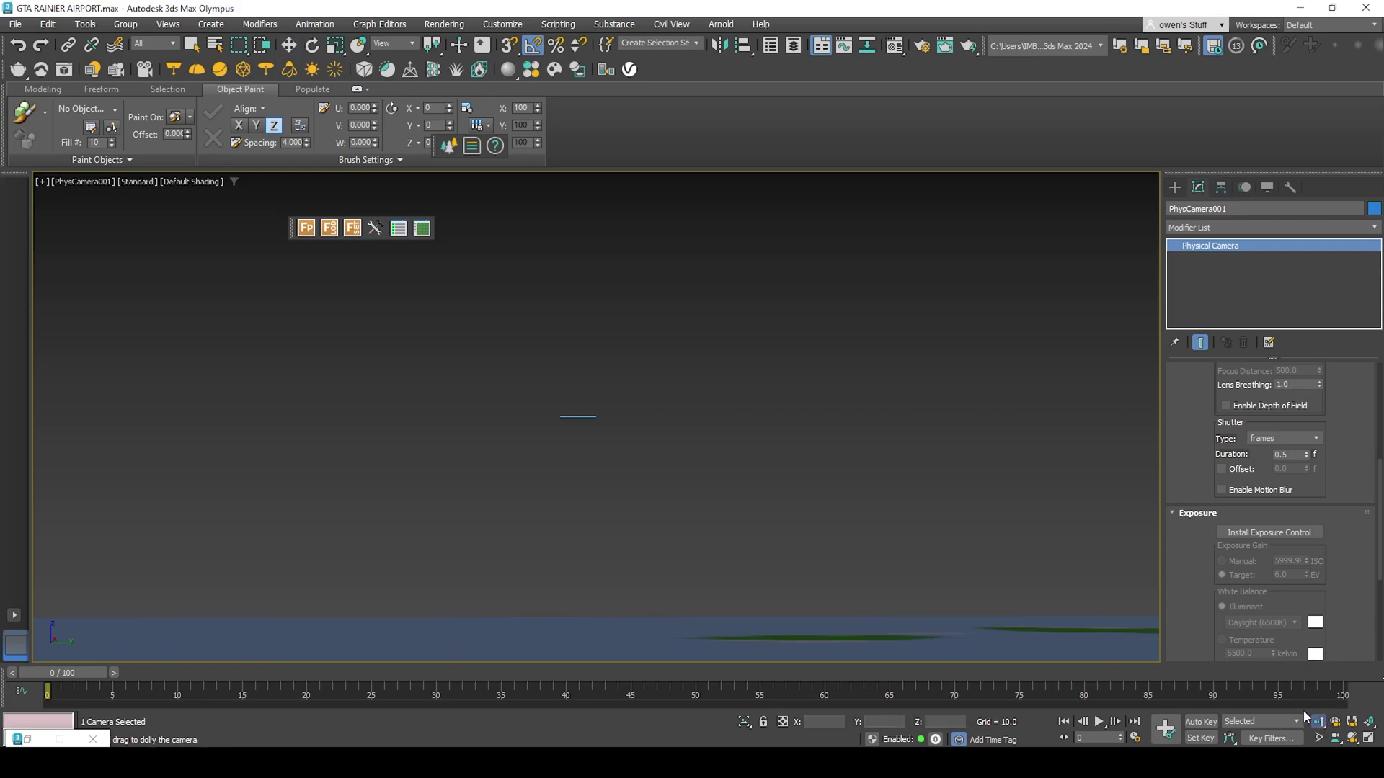
pyautogui.moveTo(877, 542); pyautogui.dragTo(875, 566)
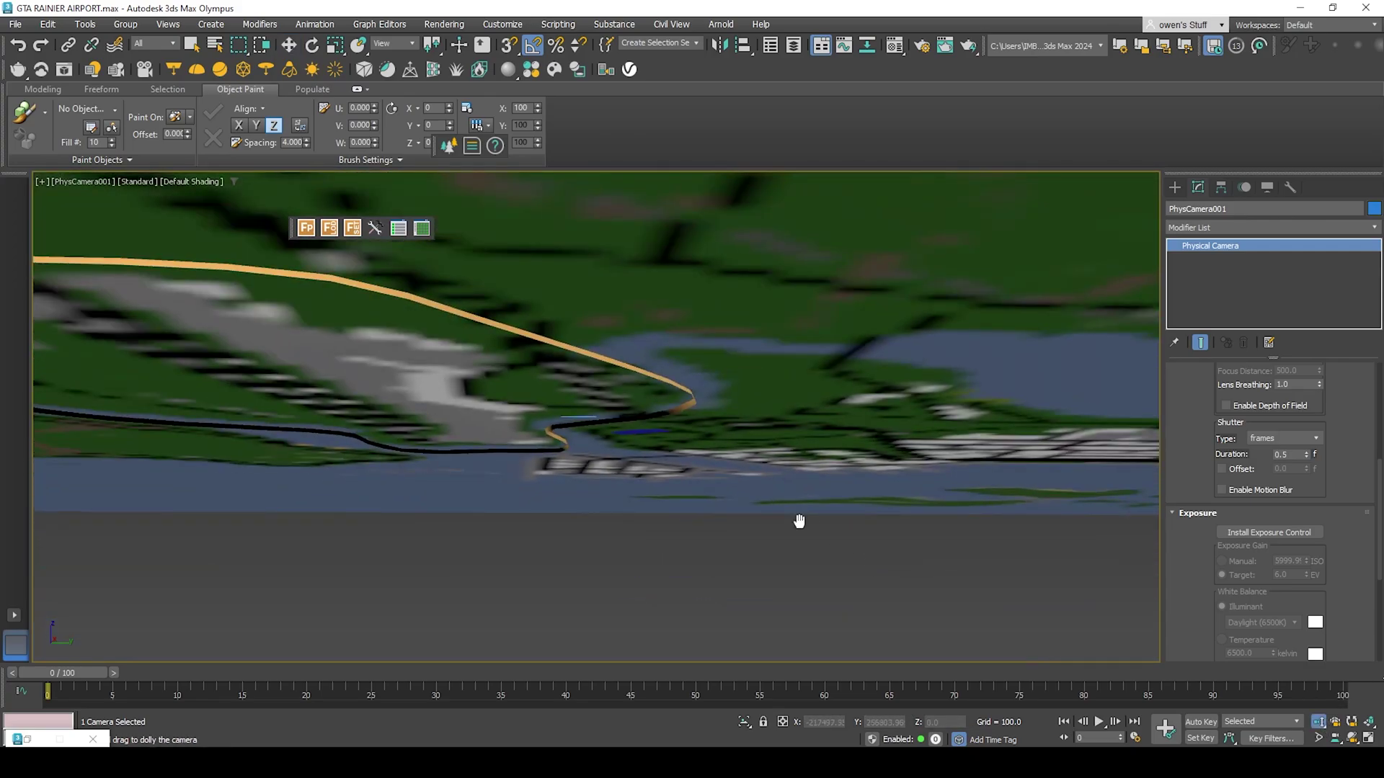
pyautogui.moveTo(799, 520); pyautogui.dragTo(753, 533, button='middle')
pyautogui.press('w')
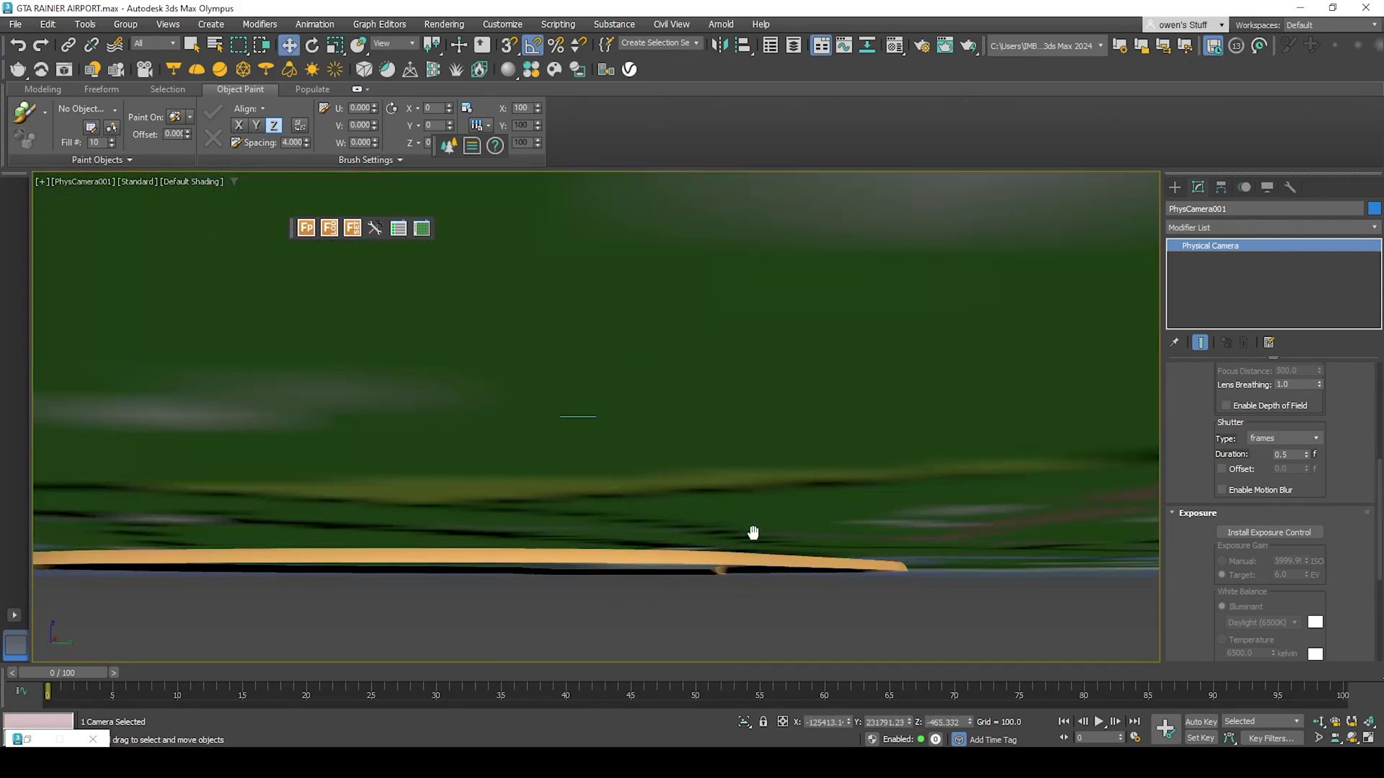
pyautogui.hotkey('ctrl', 'z')
# Deselect everything, render the camera view in Arnold RenderView, check it at 1:1 and close the render.
pyautogui.click(745, 488)
pyautogui.hotkey('shift', 'q')
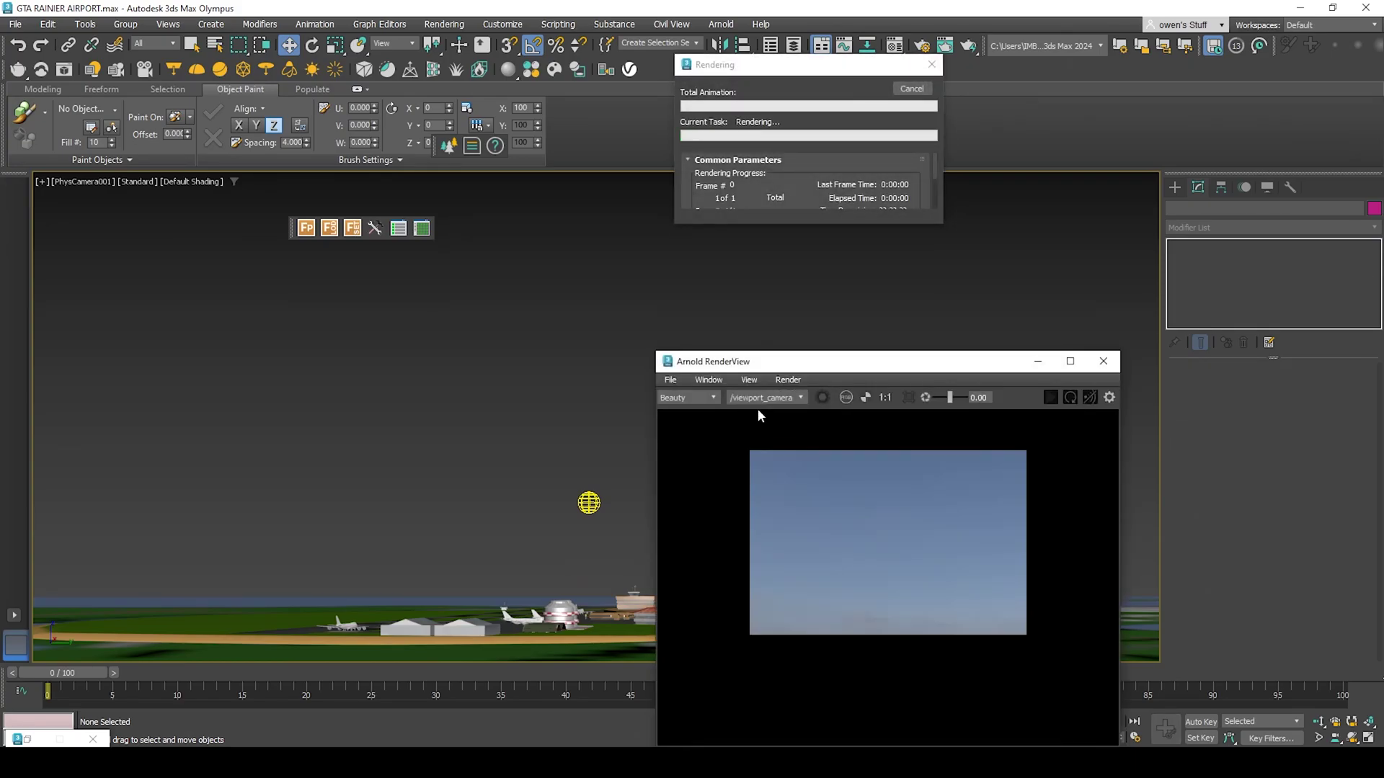
pyautogui.moveTo(770, 364); pyautogui.dragTo(493, 227)
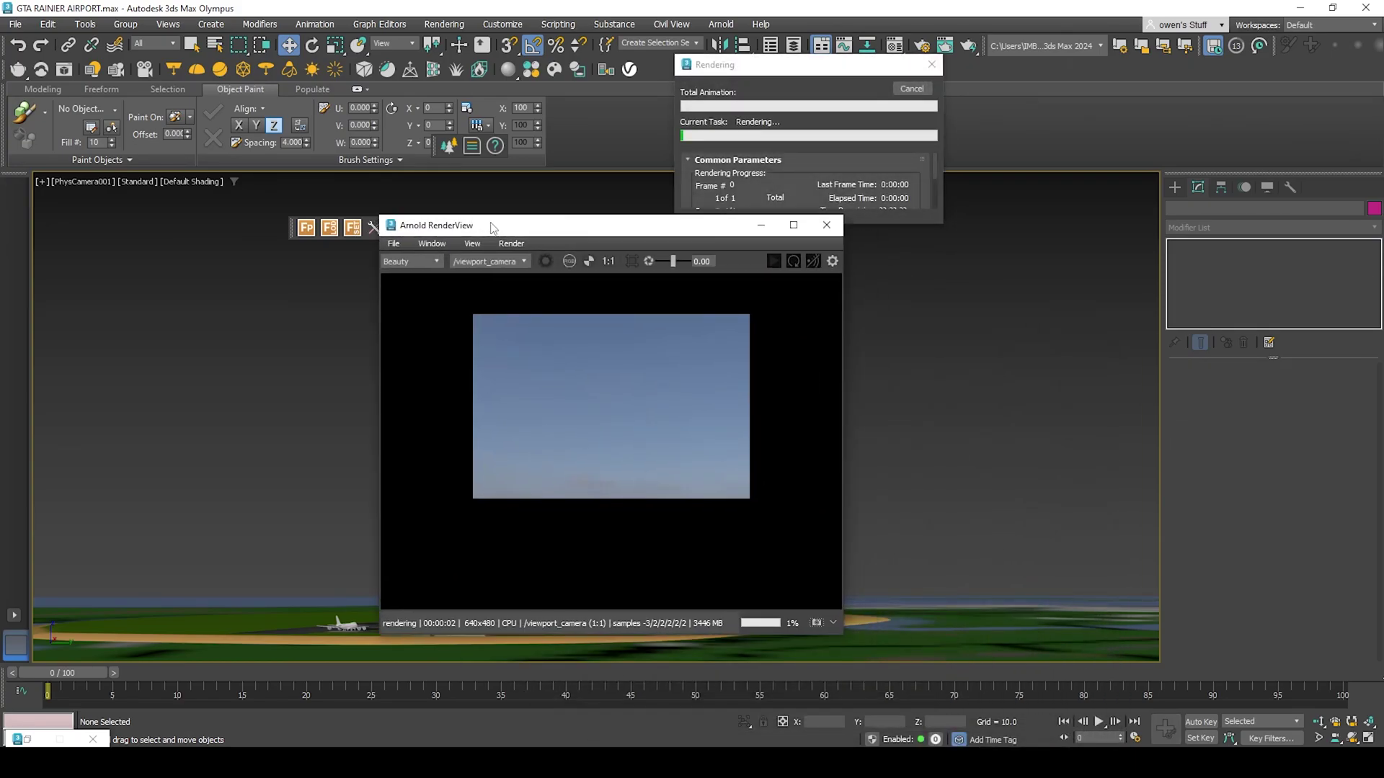
pyautogui.click(607, 261)
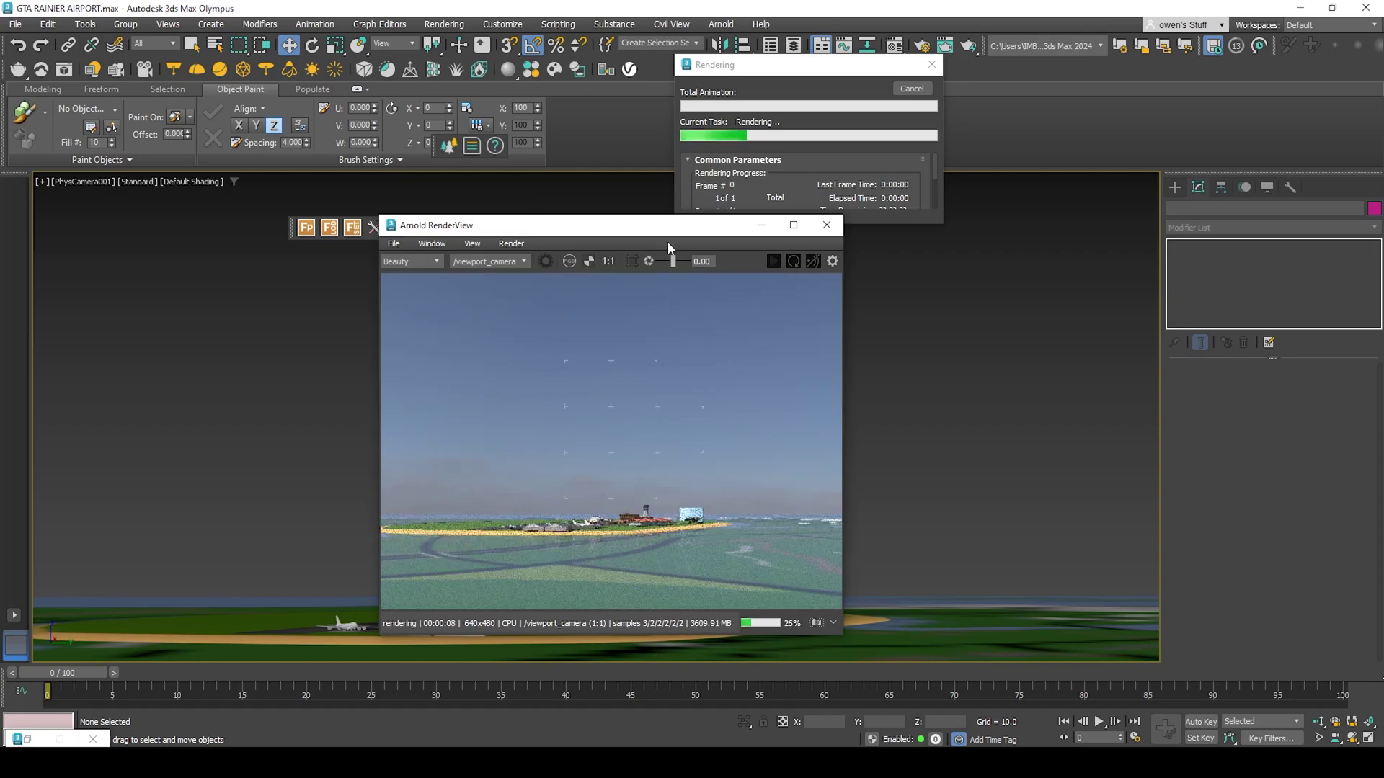
pyautogui.click(827, 225)
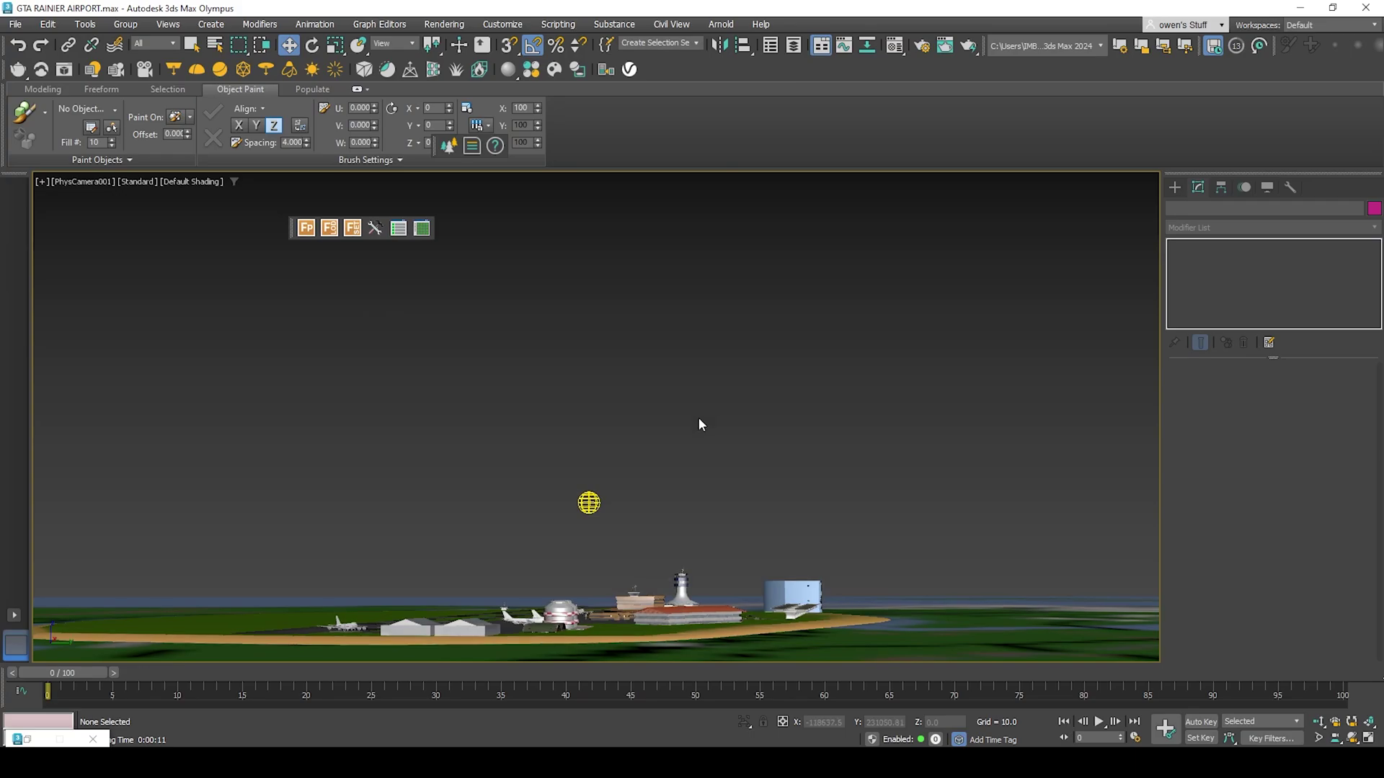
# Switch the viewport to Perspective and select the skydome light above the airport to check its settings.
pyautogui.press('p')
pyautogui.scroll(-5, 693, 432)
pyautogui.moveTo(685, 436)
pyautogui.keyDown('alt'); pyautogui.mouseDown(button='middle')
pyautogui.moveTo(627, 538)
pyautogui.moveTo(685, 414)
pyautogui.mouseUp(button='middle'); pyautogui.keyUp('alt')
pyautogui.scroll(3, 627, 538)
pyautogui.scroll(-3, 685, 418)
pyautogui.scroll(6, 684, 456)
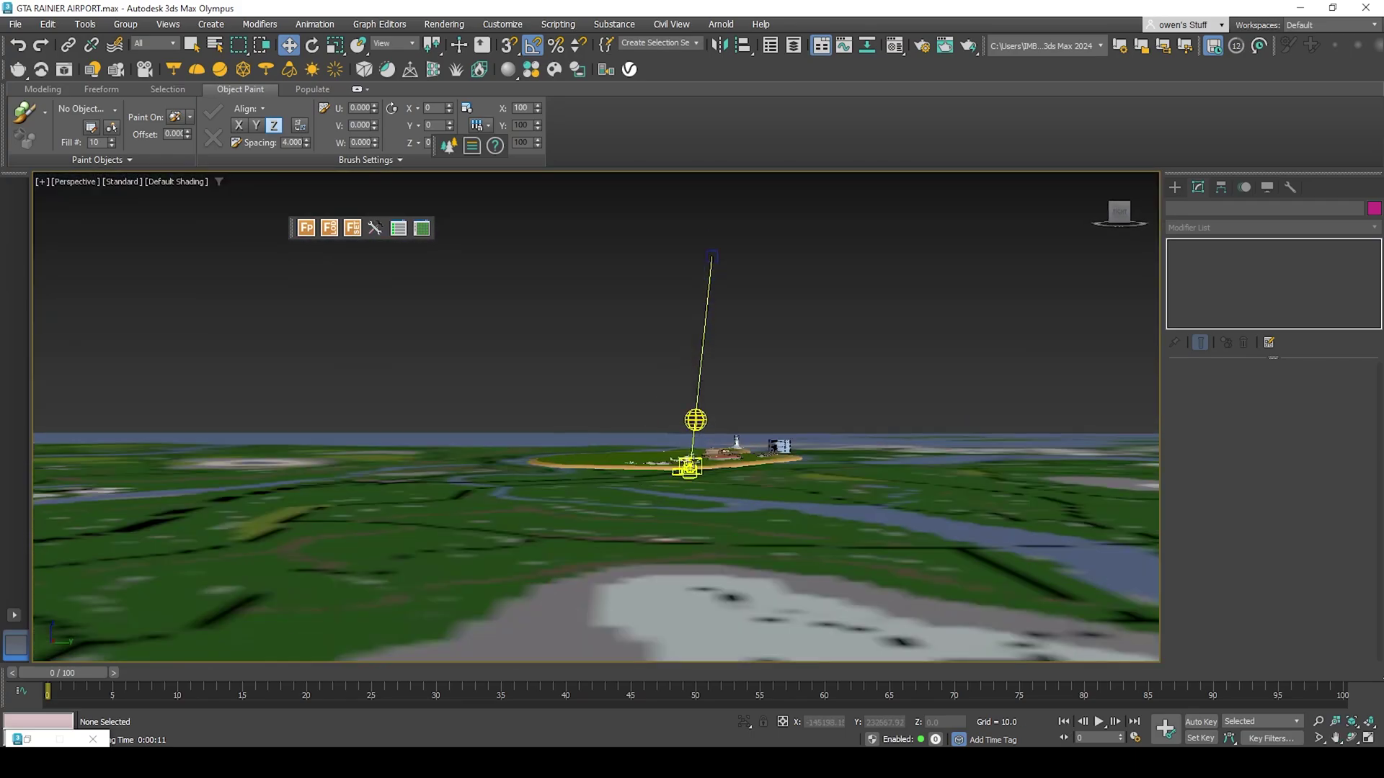
pyautogui.scroll(3, 690, 465)
pyautogui.scroll(-5, 691, 430)
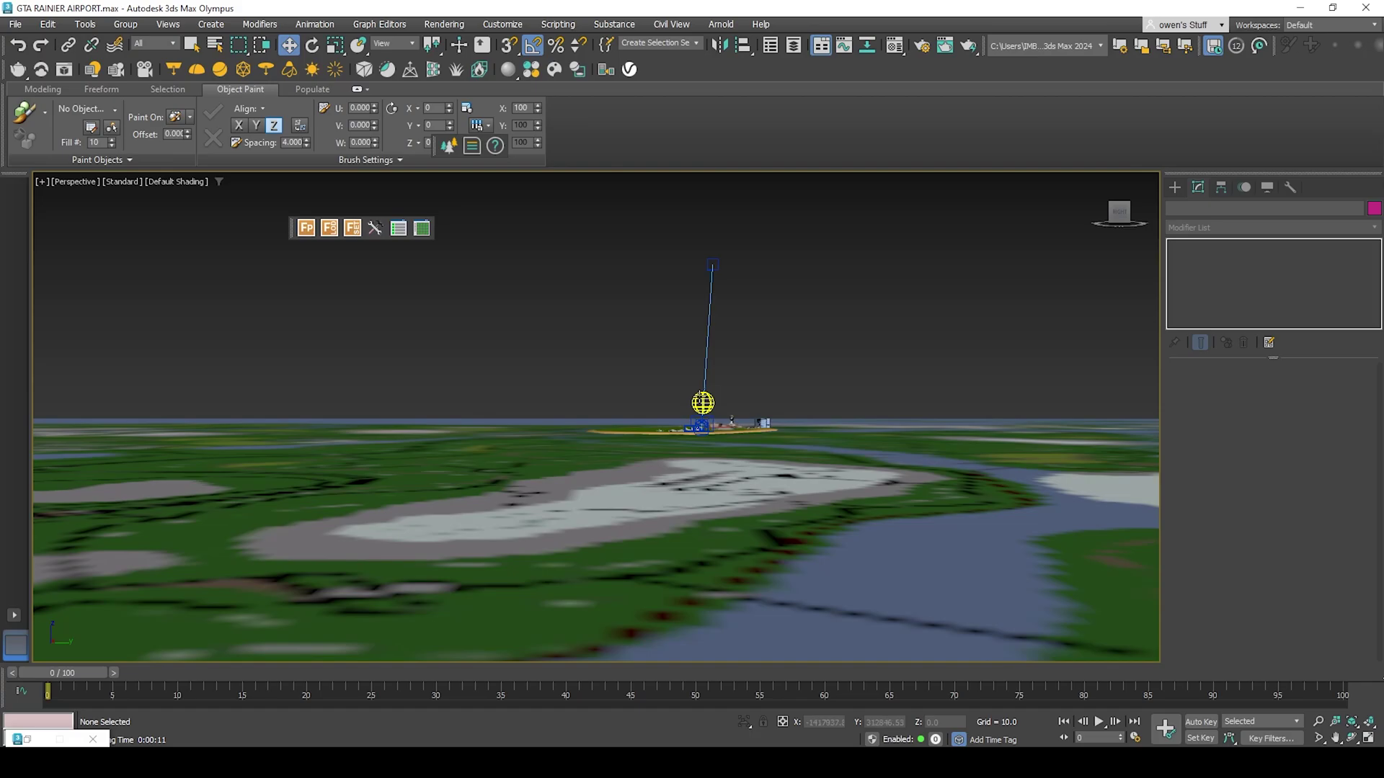
pyautogui.click(703, 403)
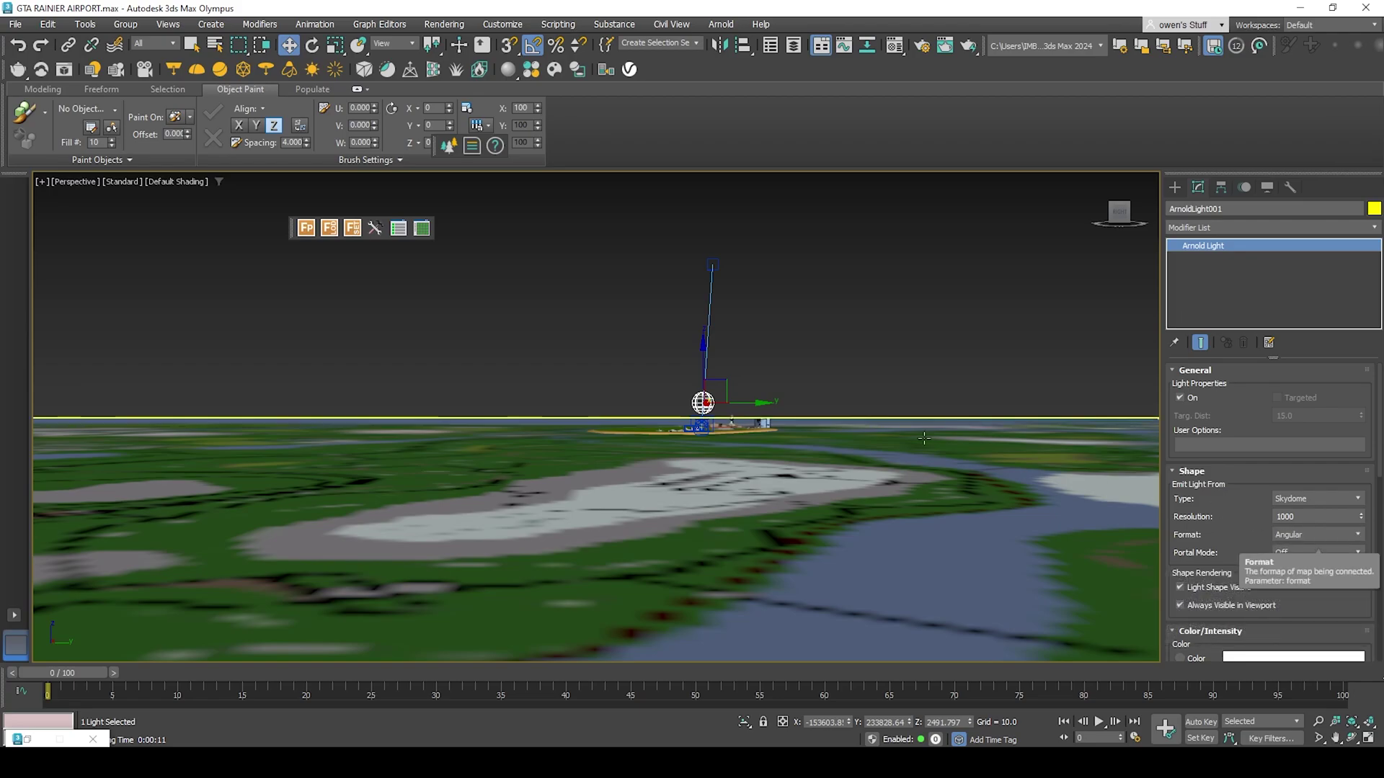
# Frame the red-roofed building with the terminal and control tower, and create a second physical camera from that view.
pyautogui.scroll(5, 760, 420)
pyautogui.scroll(6, 588, 433)
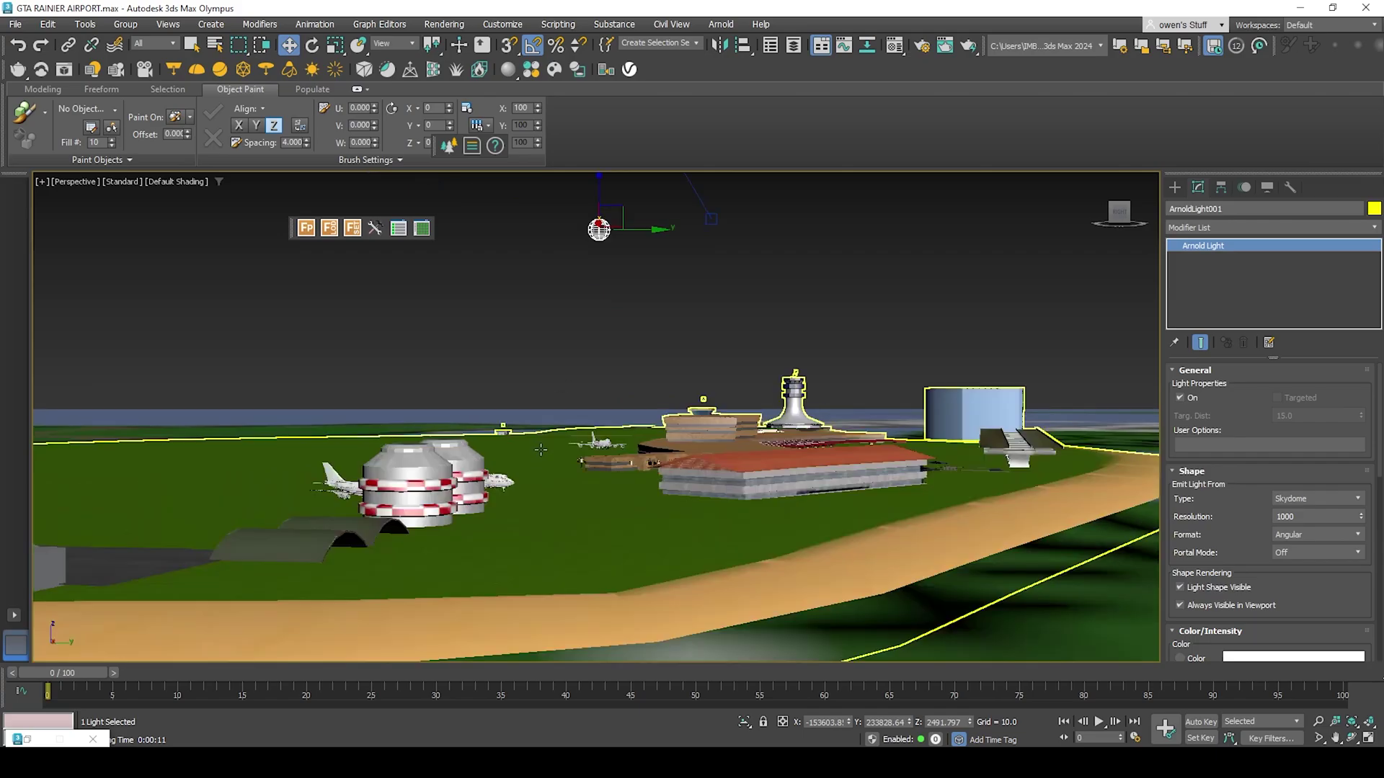
pyautogui.scroll(-5, 588, 456)
pyautogui.scroll(5, 588, 456)
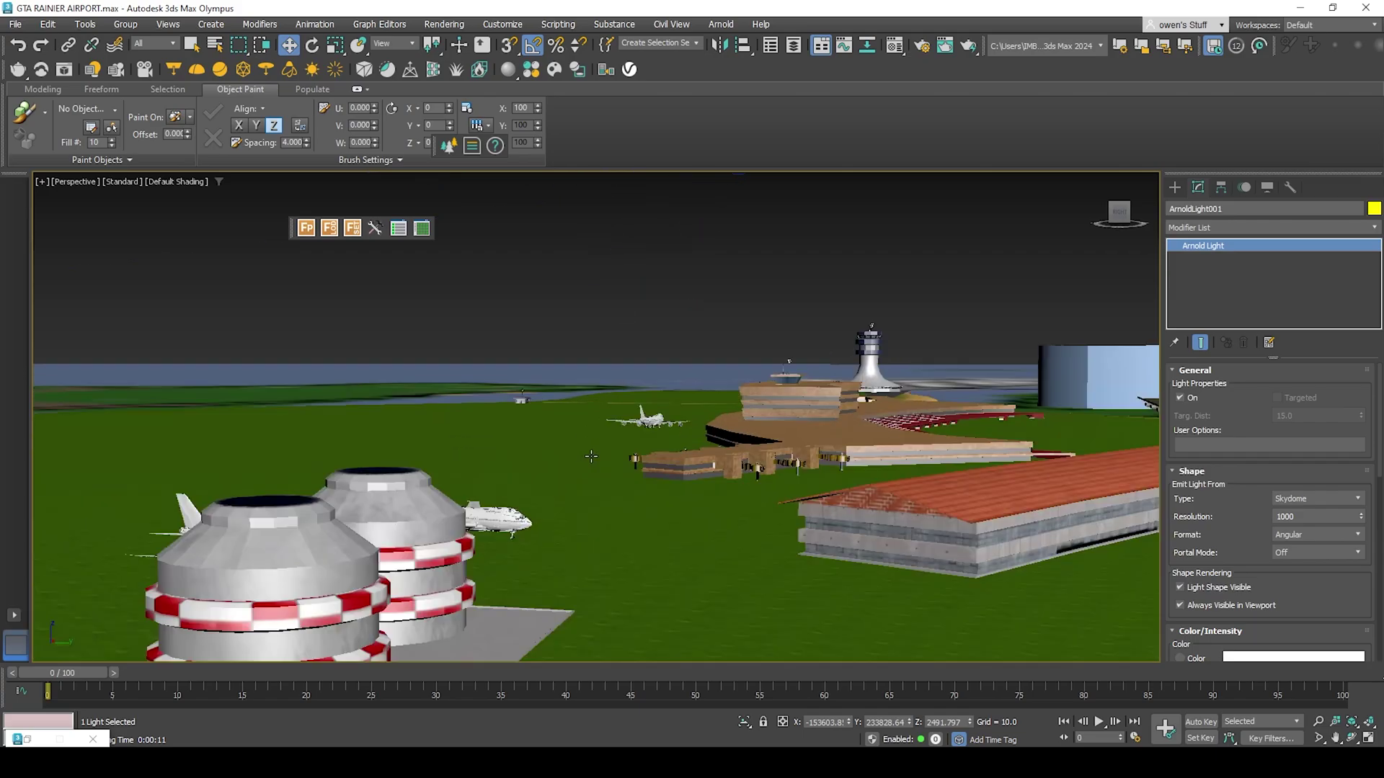
pyautogui.moveTo(695, 457)
pyautogui.keyDown('alt'); pyautogui.mouseDown(button='middle')
pyautogui.moveTo(659, 451)
pyautogui.moveTo(673, 458)
pyautogui.mouseUp(button='middle'); pyautogui.keyUp('alt')
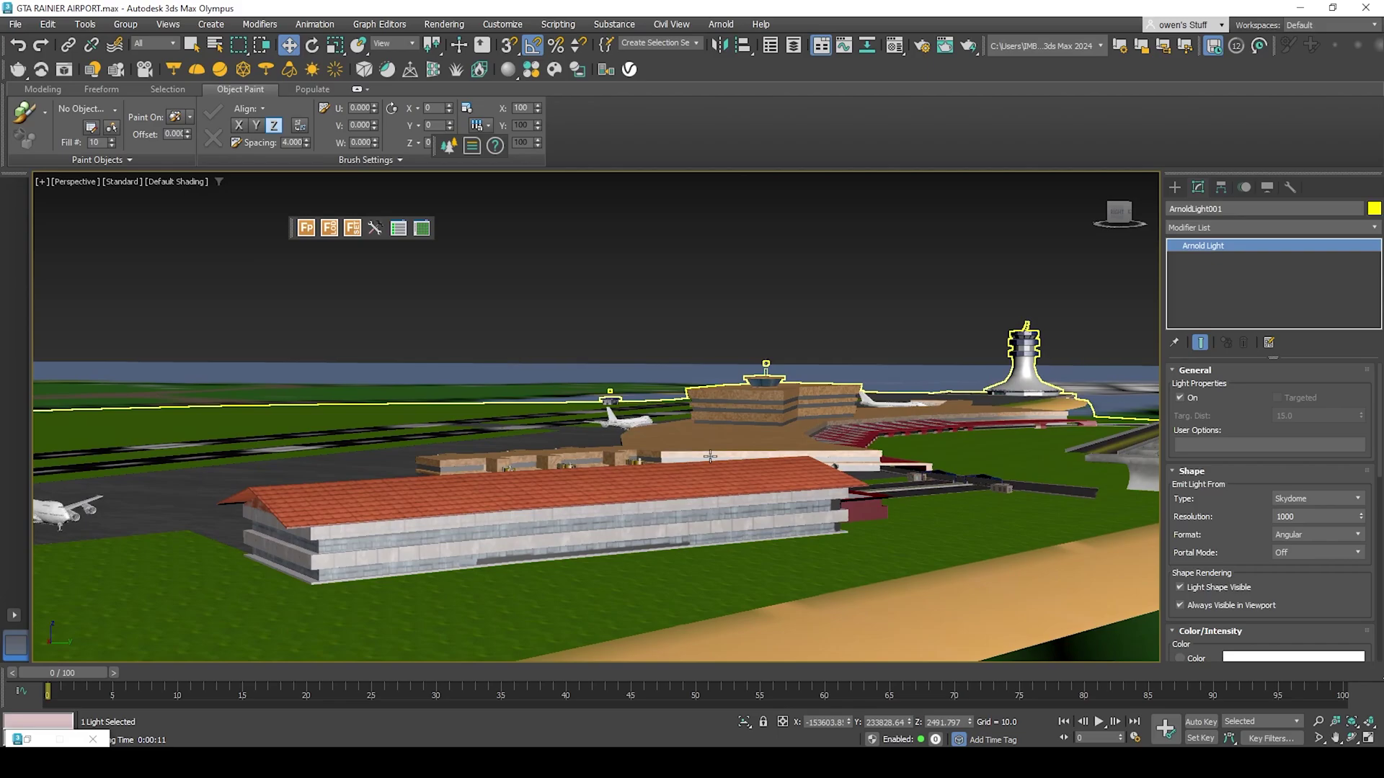
pyautogui.hotkey('ctrl', 'c')
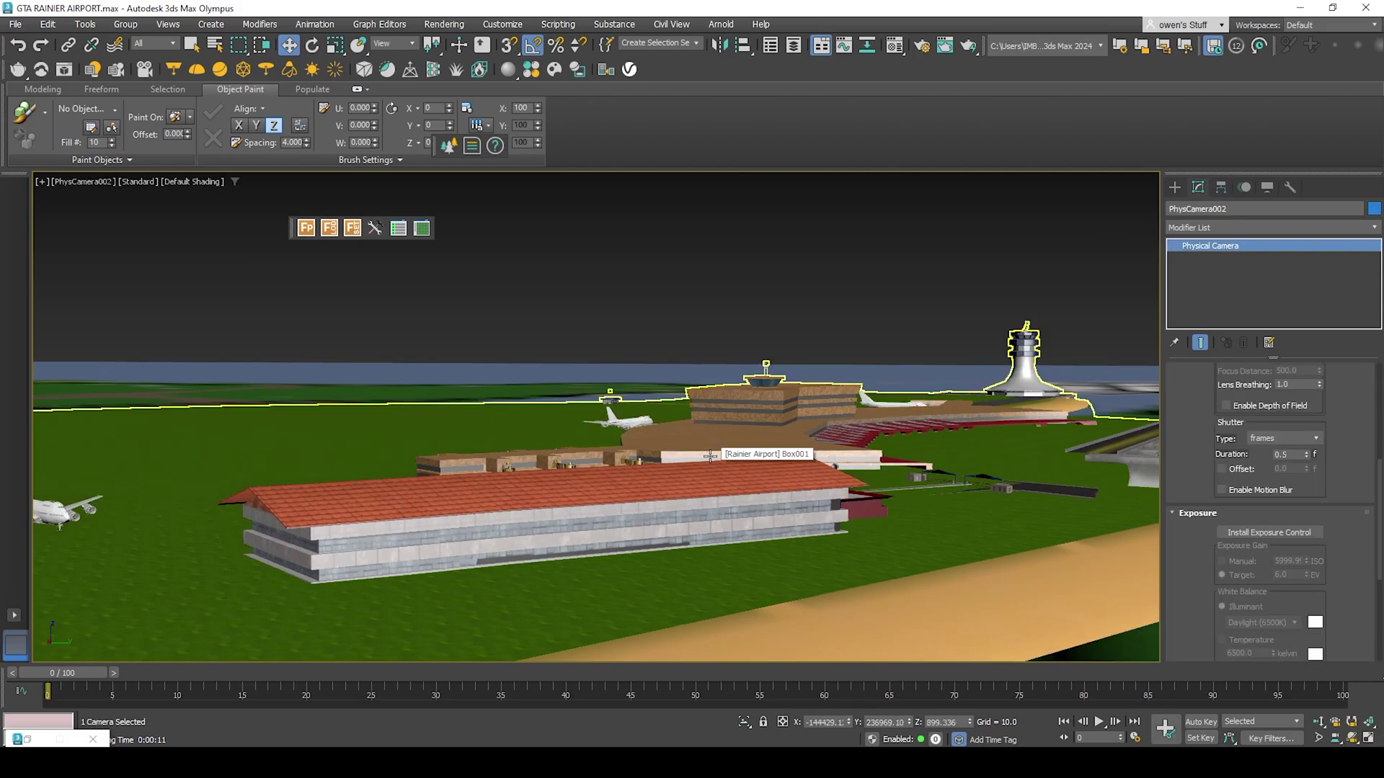
# Look through PhysCamera001, then orbit and dolly it from above toward the terminal and parked planes.
pyautogui.click(85, 181)
pyautogui.moveTo(130, 192)
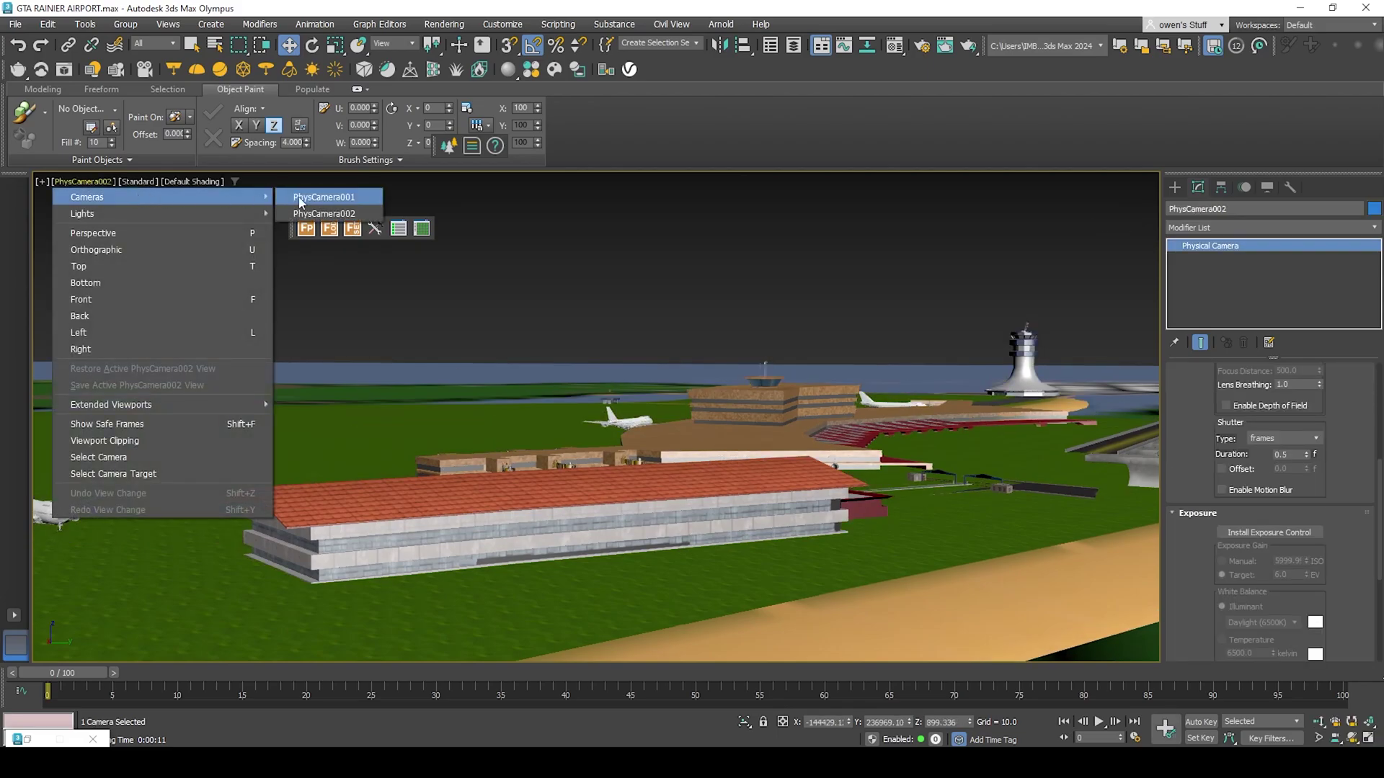
pyautogui.click(324, 197)
pyautogui.moveTo(638, 464); pyautogui.dragTo(649, 469, button='middle')
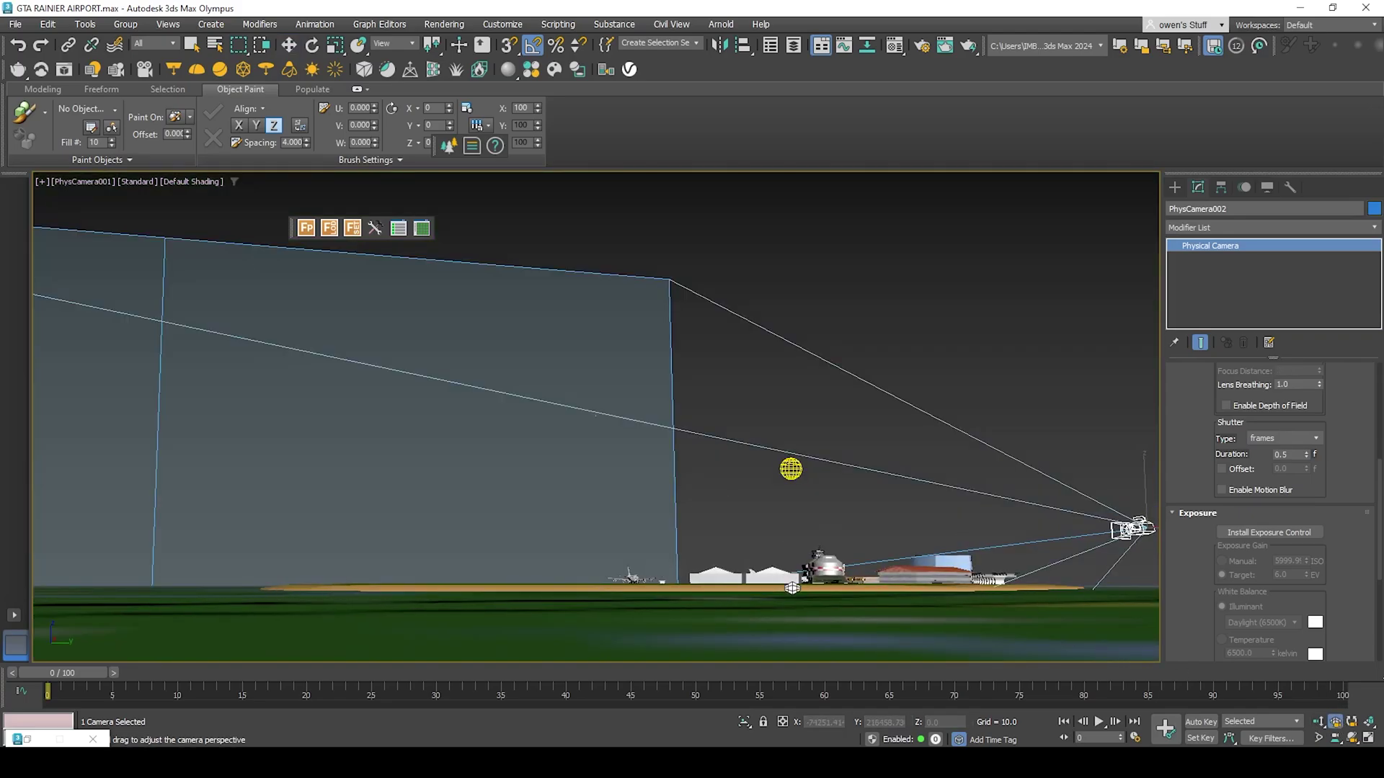
pyautogui.click(1349, 737)
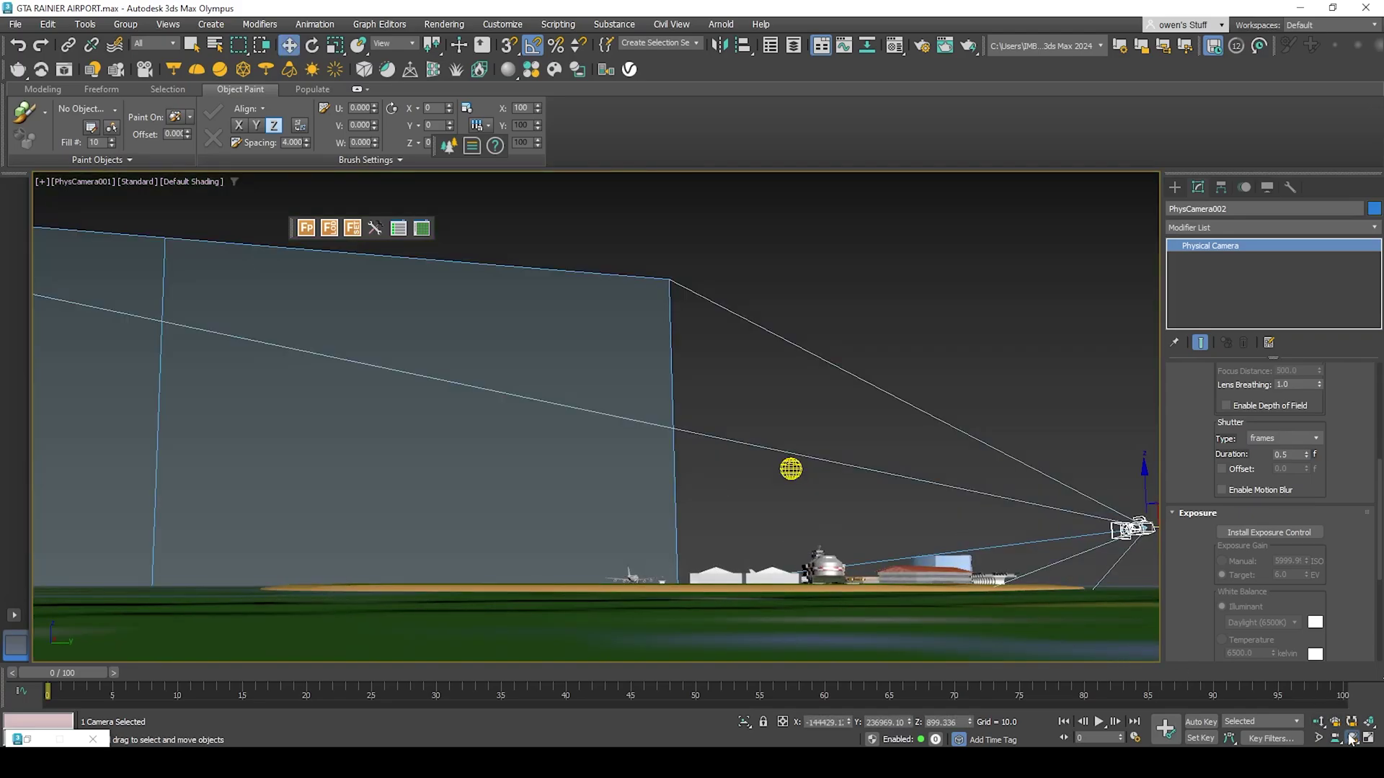
pyautogui.moveTo(749, 490); pyautogui.dragTo(487, 478)
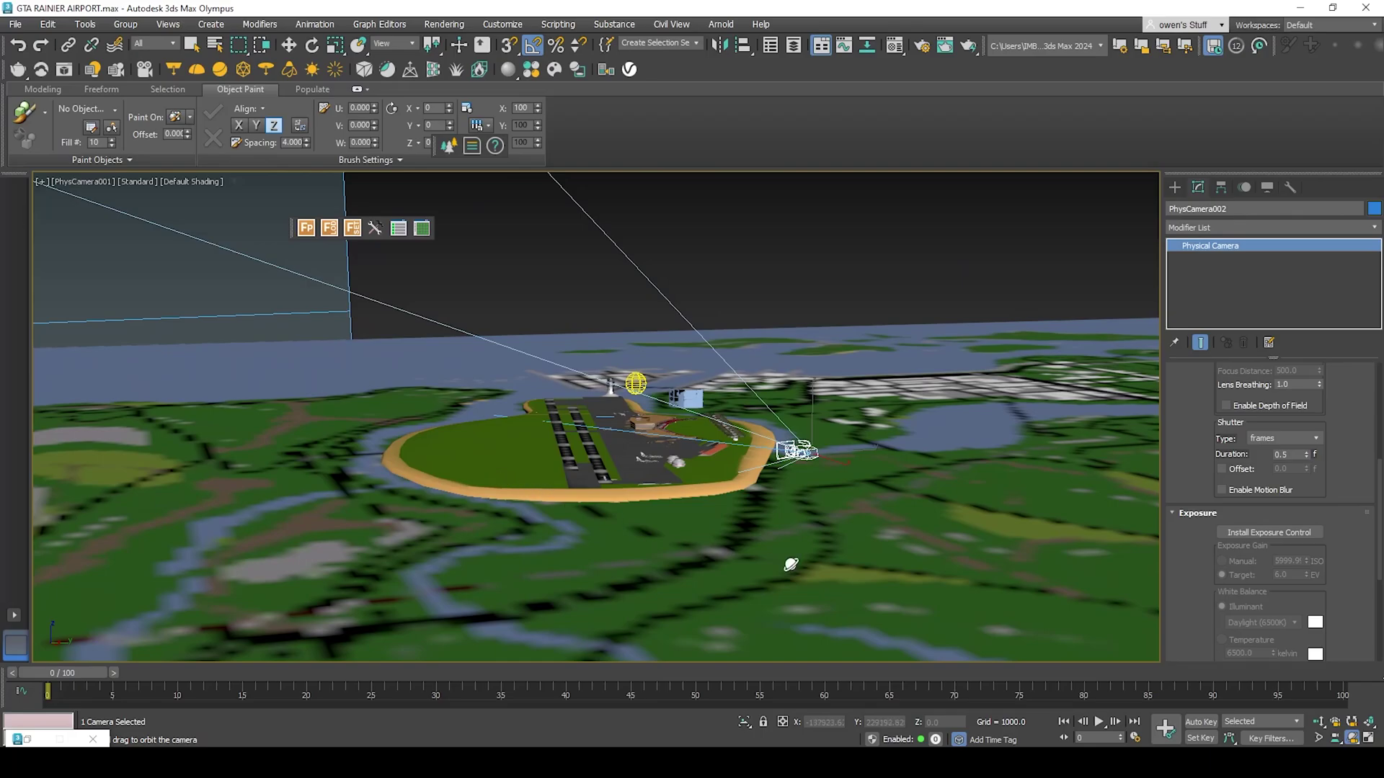
pyautogui.moveTo(822, 558); pyautogui.dragTo(757, 507)
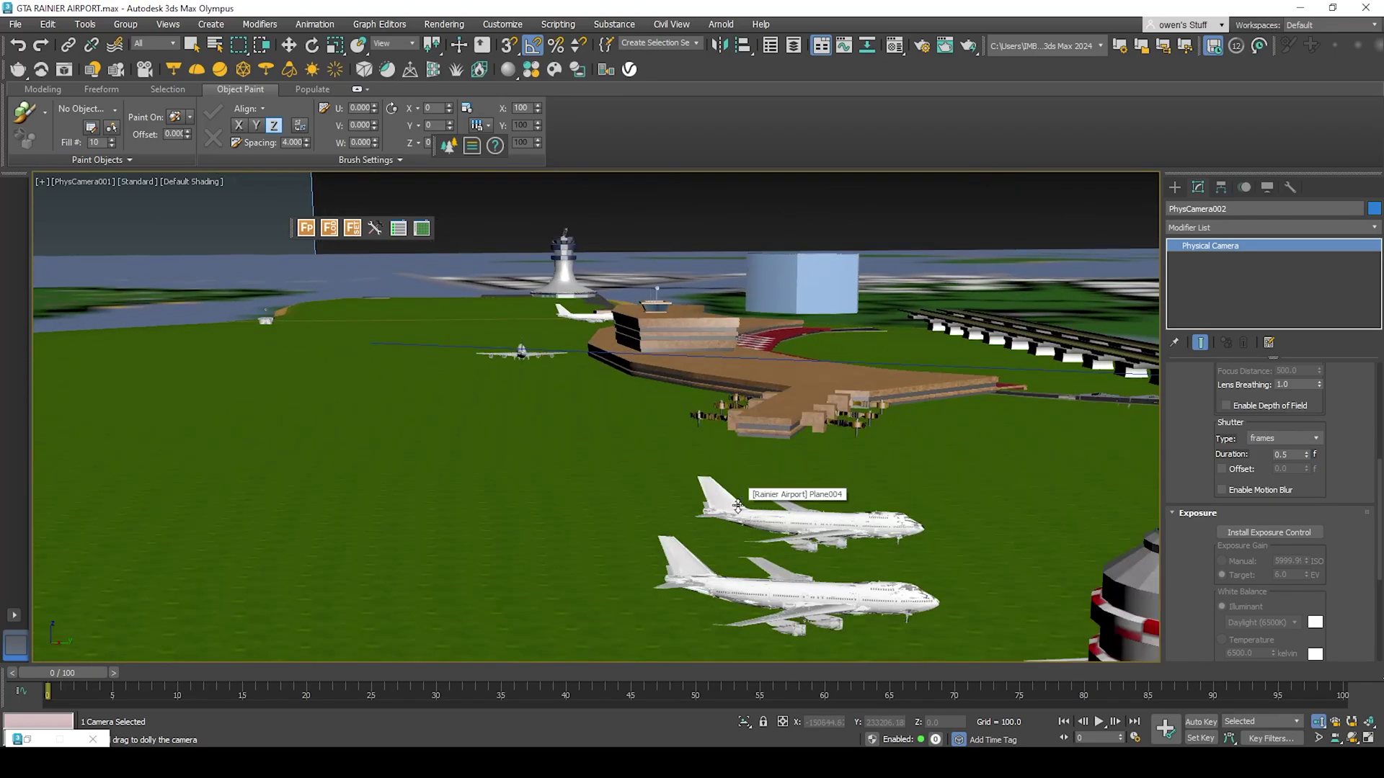
# Pan and orbit PhysCamera001 to frame the parked planes, the striped tanks and the red-roofed building.
pyautogui.moveTo(737, 504); pyautogui.dragTo(739, 493, button='middle')
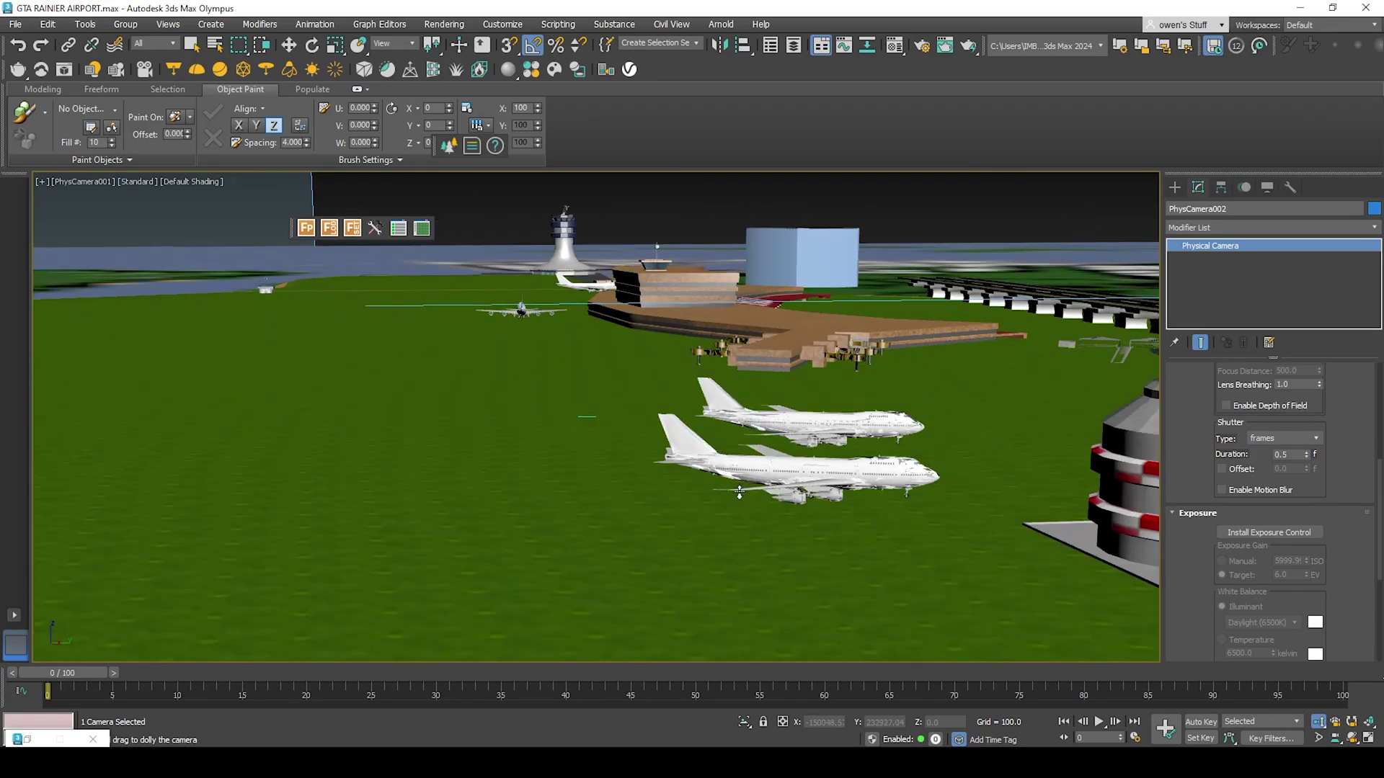
pyautogui.click(1351, 738)
pyautogui.moveTo(815, 555); pyautogui.dragTo(775, 539)
pyautogui.moveTo(789, 518); pyautogui.dragTo(776, 516, button='middle')
pyautogui.rightClick(772, 495)
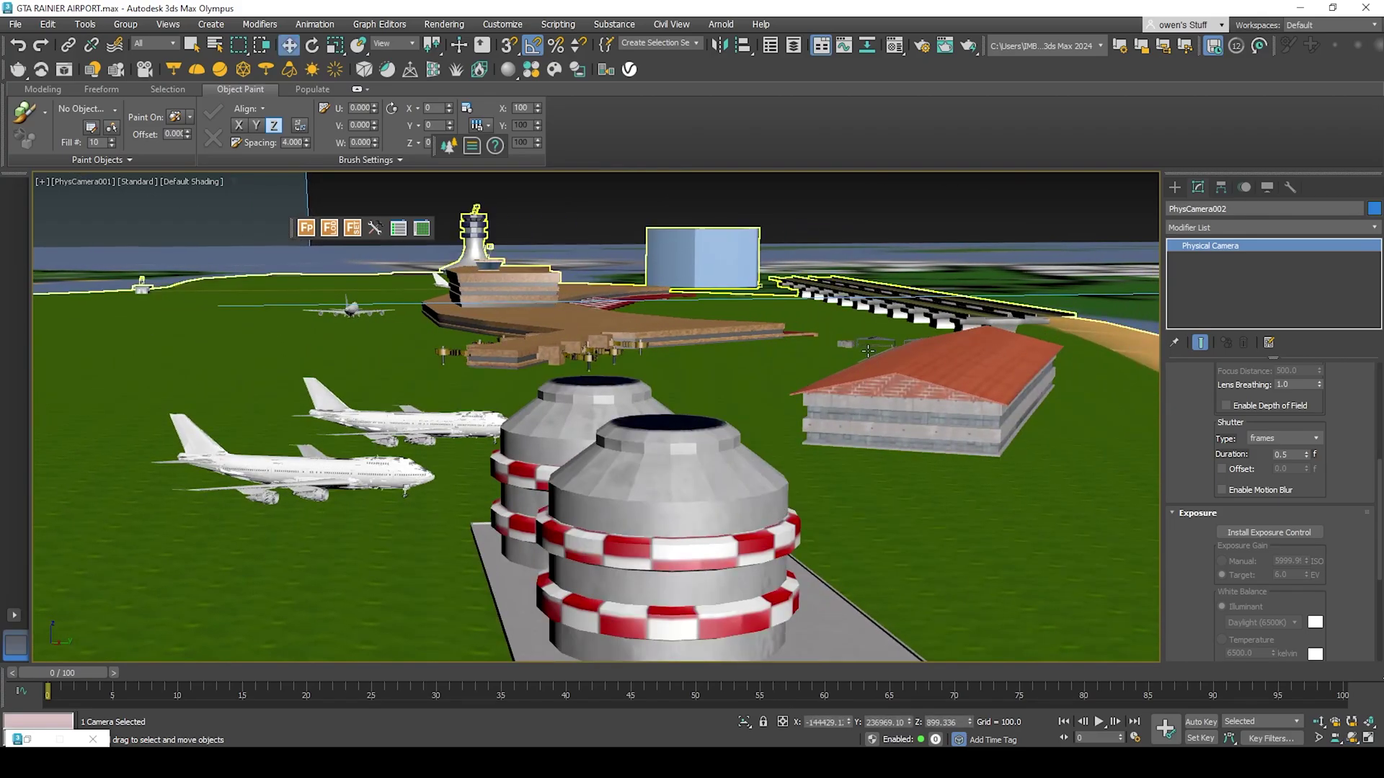
# Render the PhysCamera001 view with nothing selected, examine the result in a maximized Arnold RenderView, and close it.
pyautogui.click(859, 220)
pyautogui.hotkey('shift', 'q')
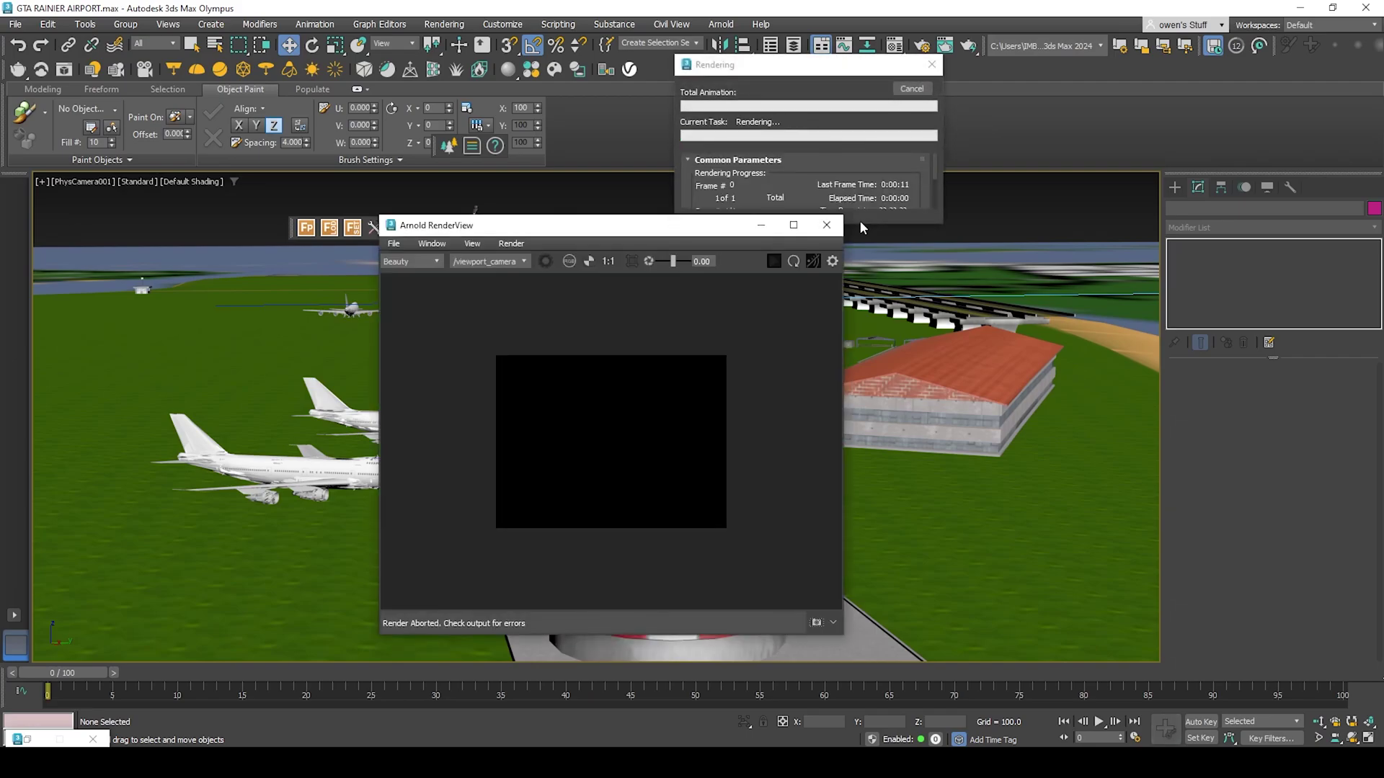
pyautogui.click(793, 225)
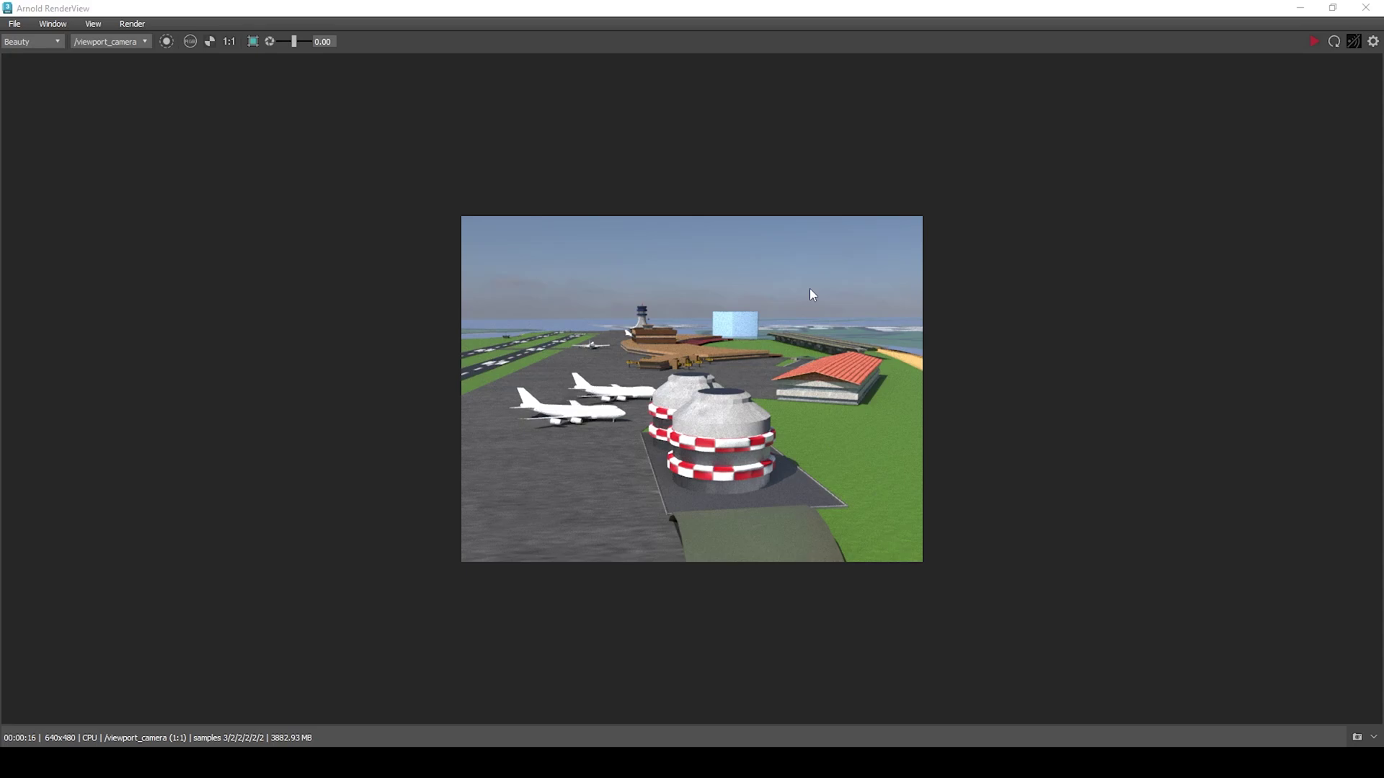
pyautogui.doubleClick(1092, 13)
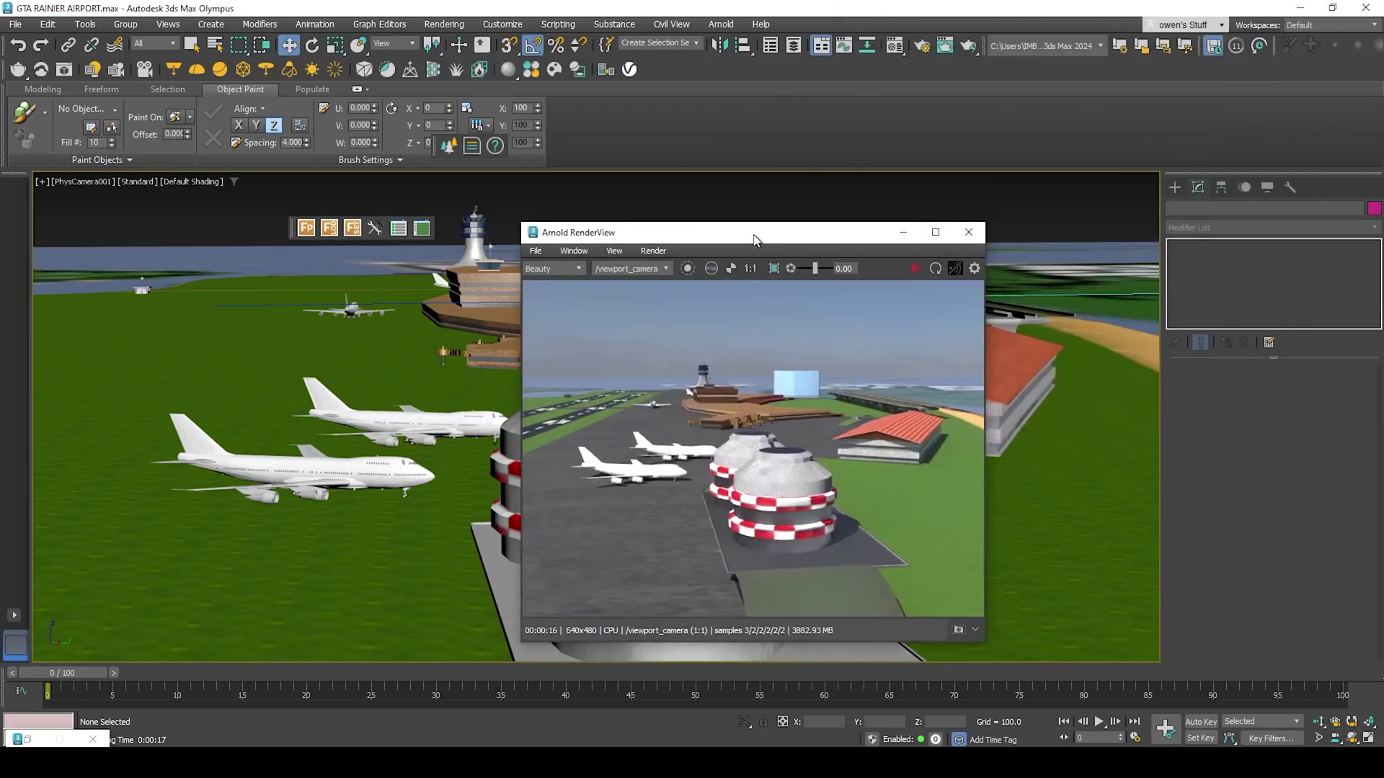
pyautogui.click(968, 233)
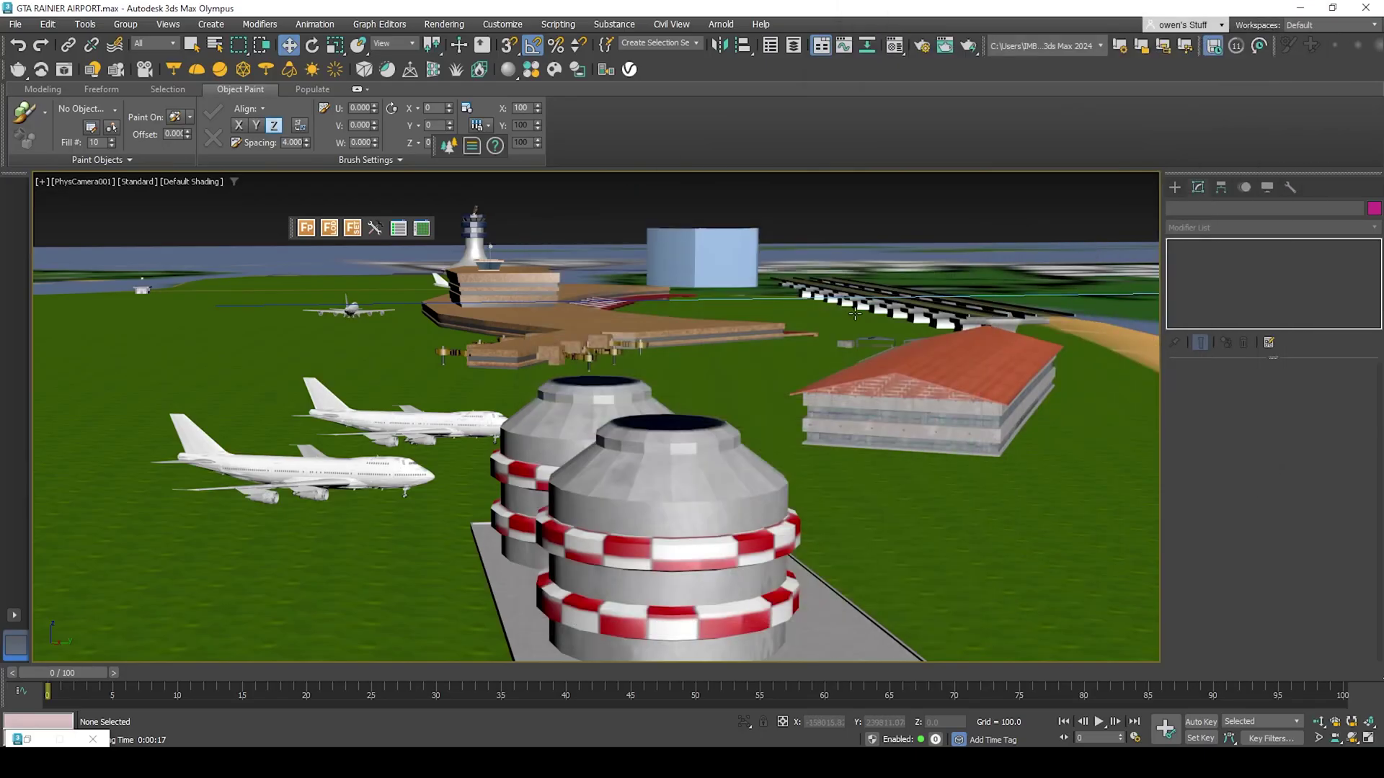
# Switch from PhysCamera001 to the Perspective view and examine the airport island, its cameras and its surroundings from farther out.
pyautogui.press('p')
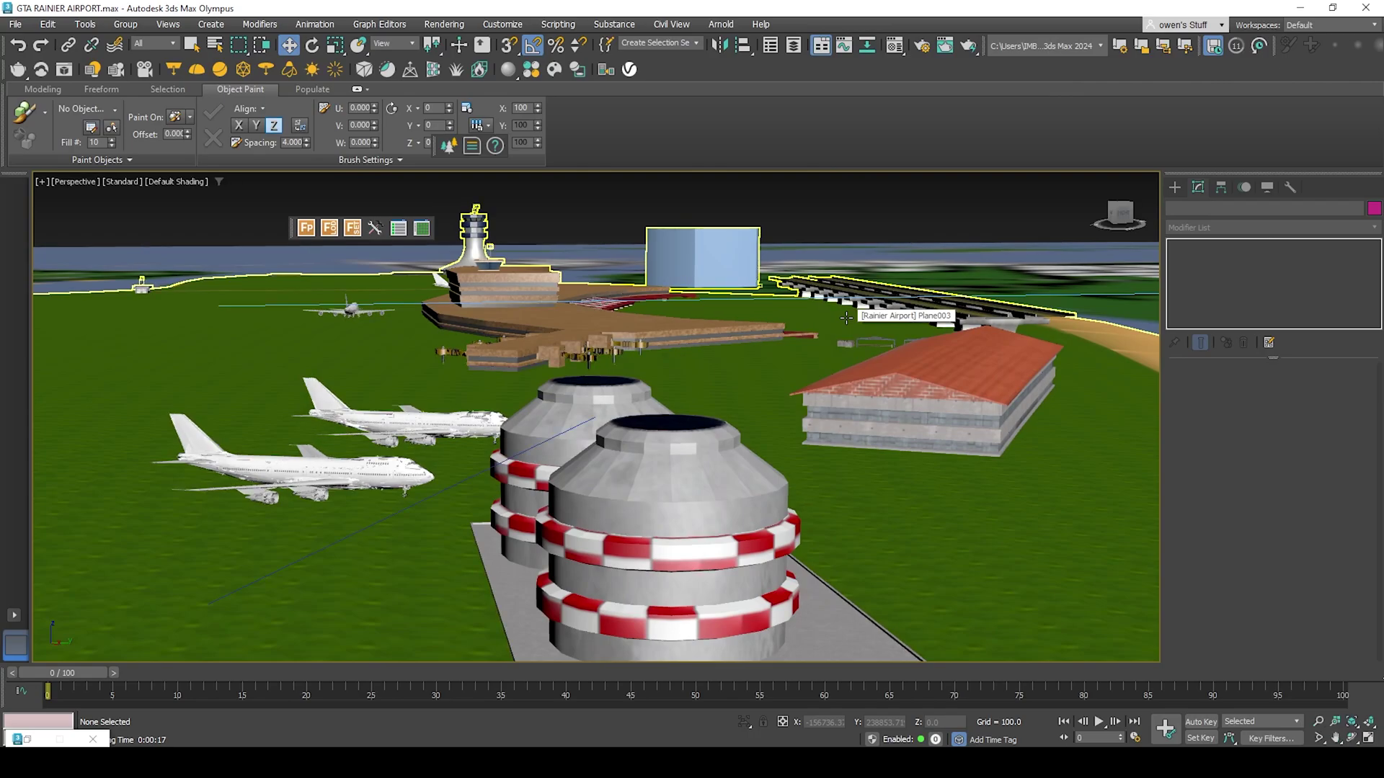
pyautogui.scroll(-15, 759, 364)
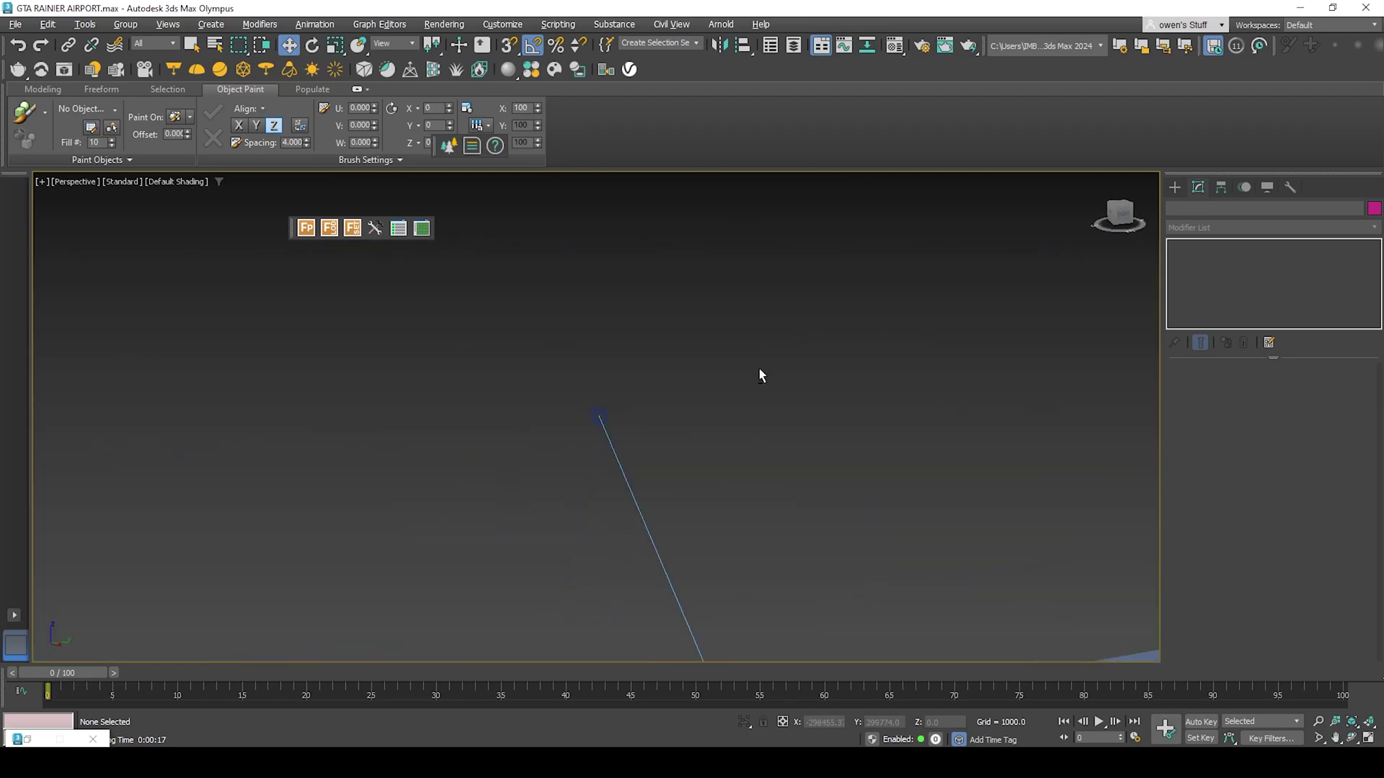
pyautogui.scroll(4, 763, 373)
pyautogui.scroll(10, 762, 373)
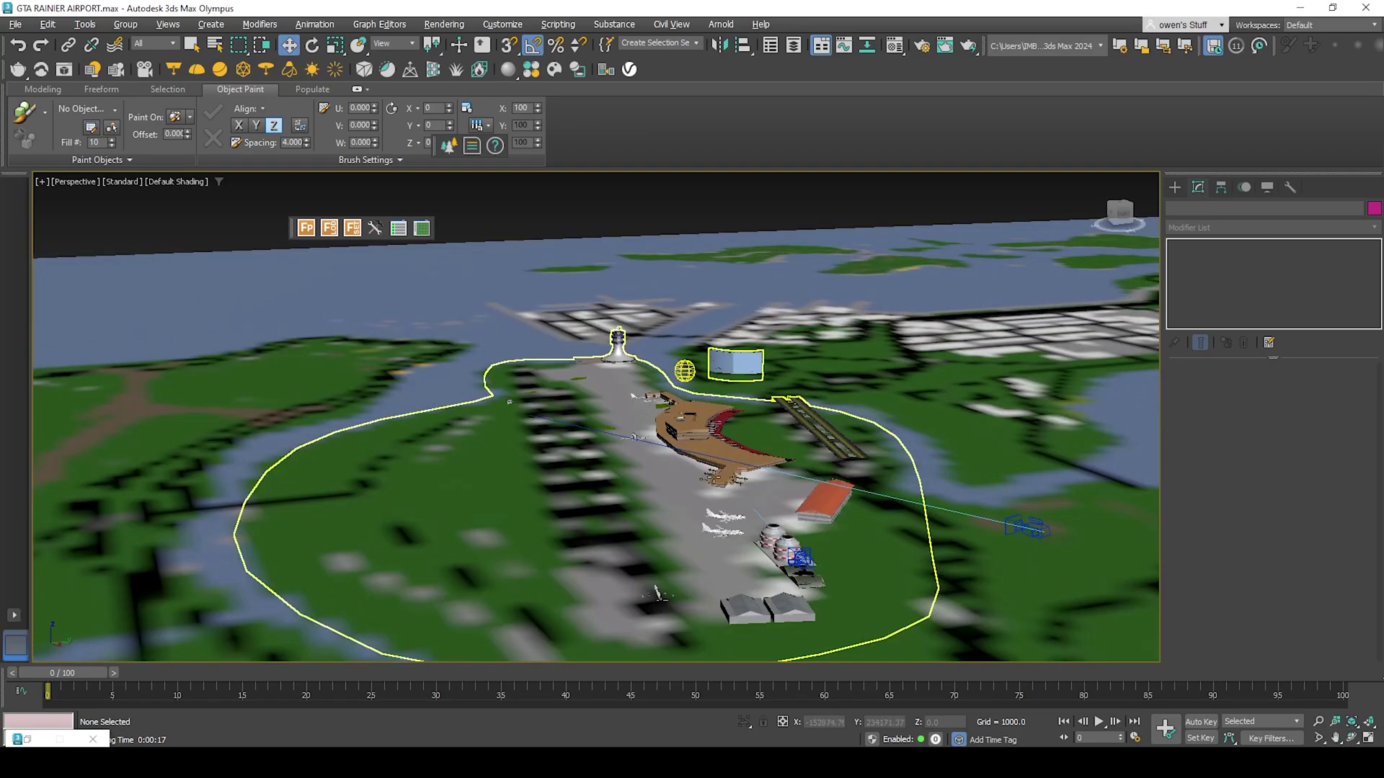
pyautogui.scroll(-4, 715, 466)
pyautogui.scroll(5, 716, 466)
pyautogui.scroll(-3, 716, 466)
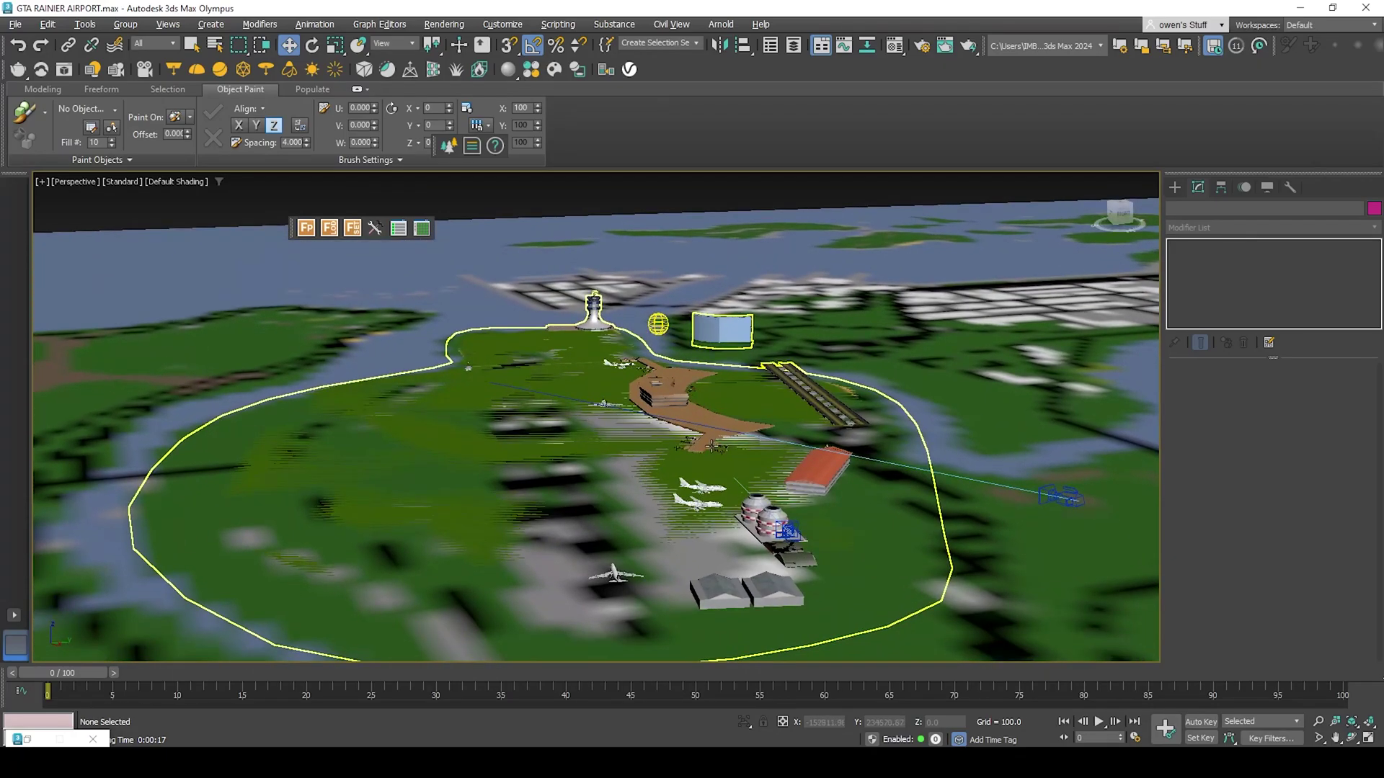
pyautogui.scroll(-1, 716, 462)
pyautogui.scroll(4, 720, 457)
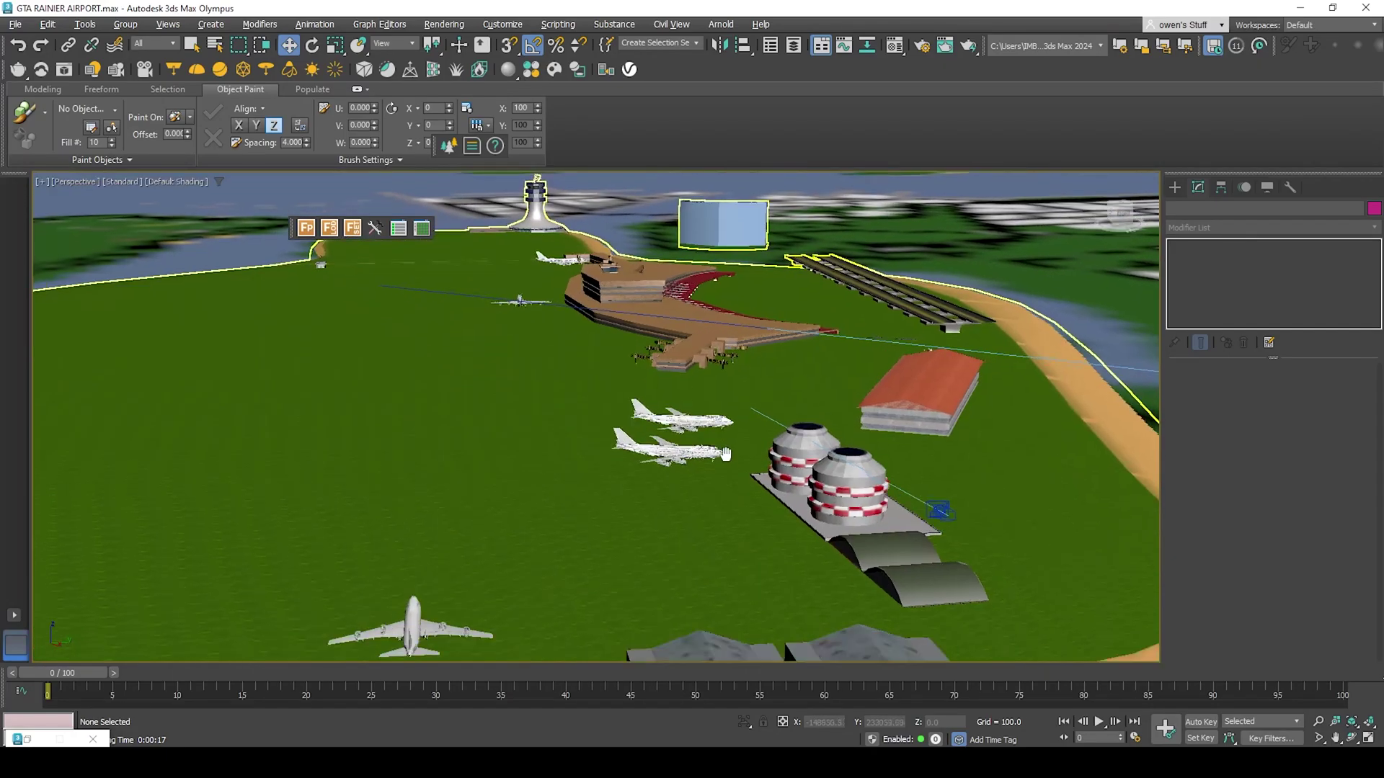
pyautogui.scroll(-2, 725, 451)
pyautogui.scroll(-6, 725, 452)
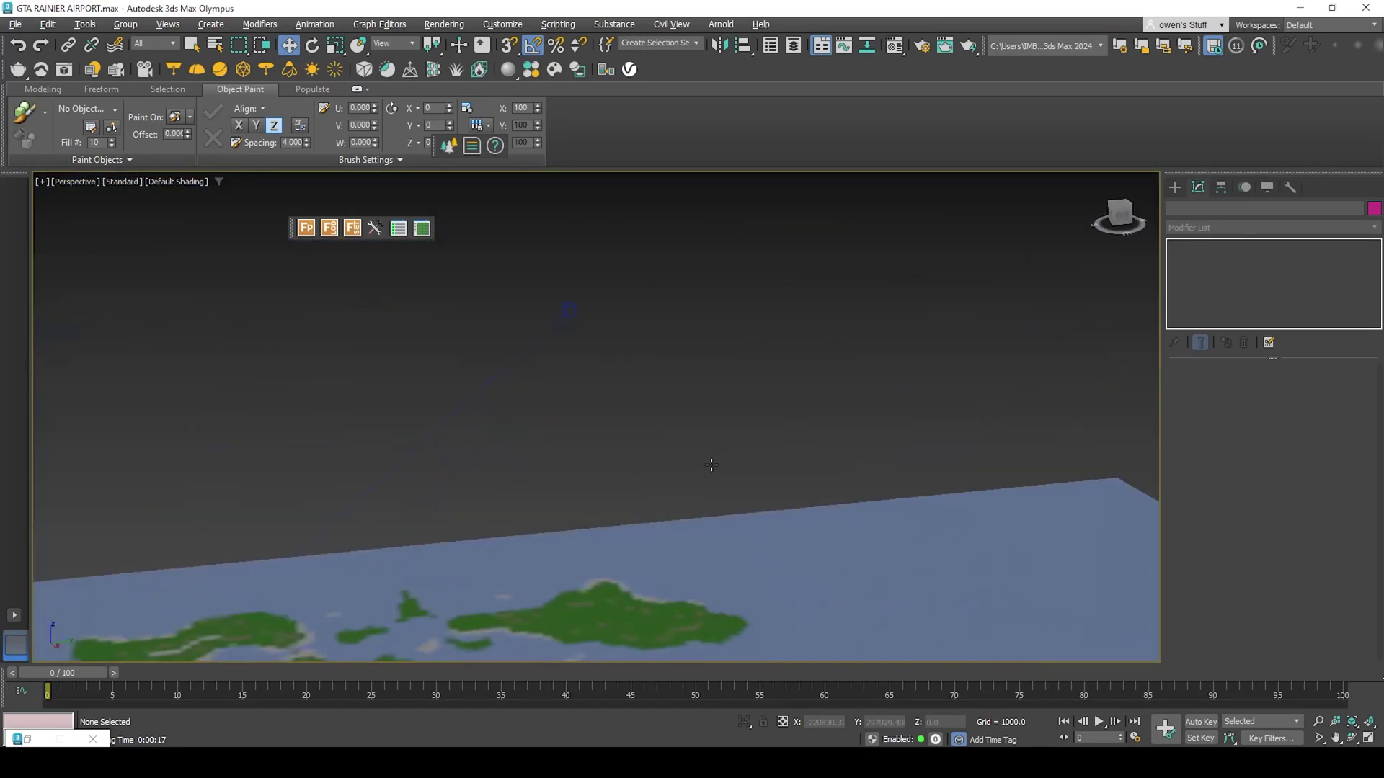
pyautogui.scroll(2, 693, 467)
pyautogui.scroll(8, 693, 467)
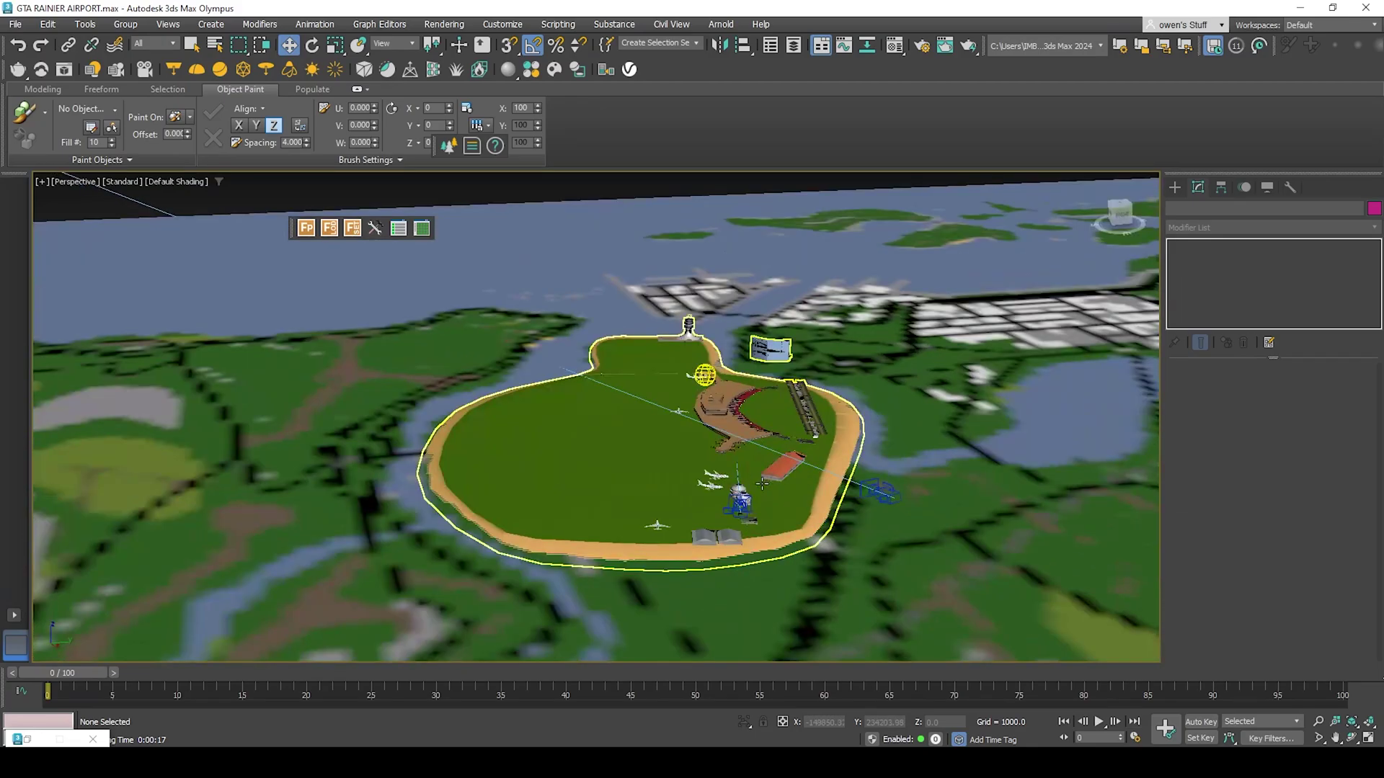
# Frame the terminal, runways, parked planes and red-roofed building from above in the Perspective view.
pyautogui.scroll(3, 518, 394)
pyautogui.scroll(-4, 531, 395)
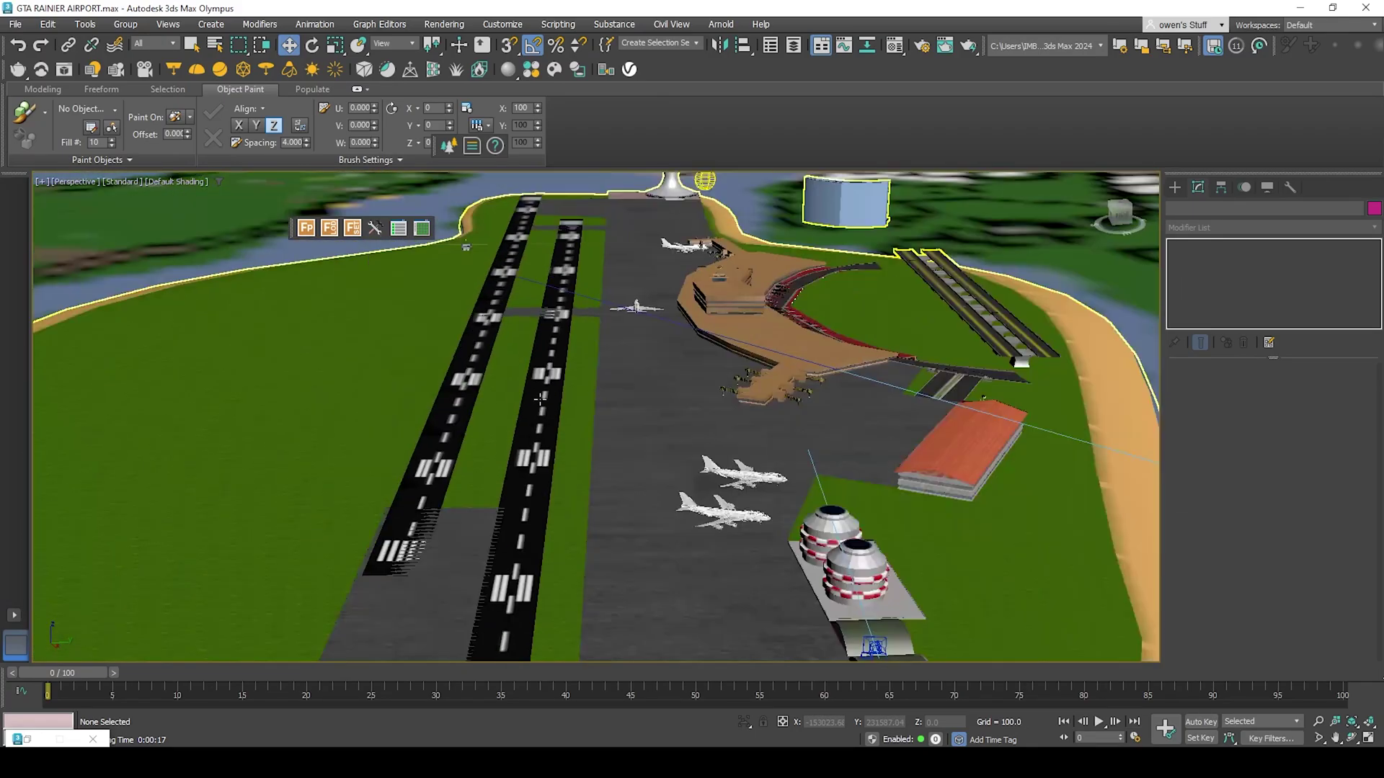
pyautogui.scroll(5, 531, 394)
pyautogui.scroll(-1, 539, 411)
pyautogui.scroll(-4, 619, 404)
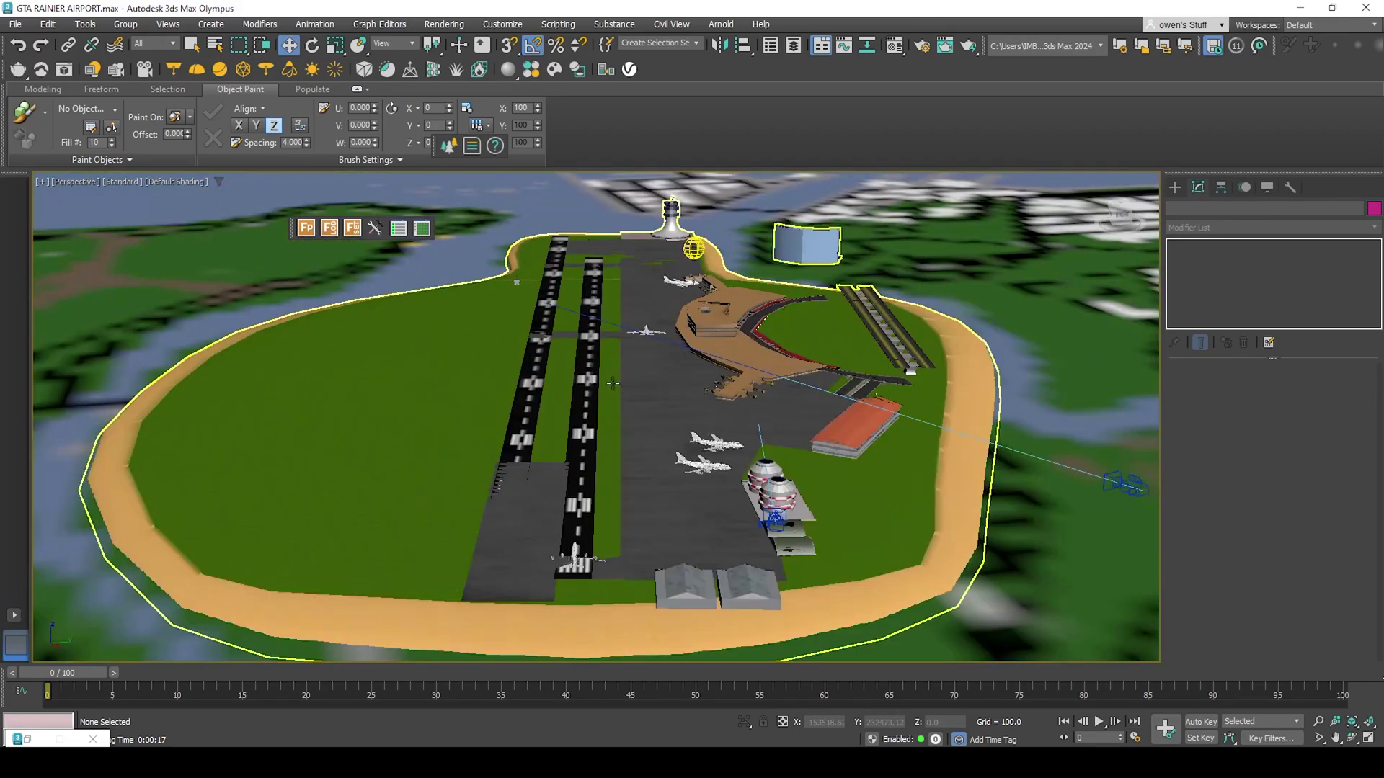
pyautogui.scroll(5, 612, 384)
pyautogui.moveTo(651, 362); pyautogui.dragTo(411, 335, button='middle')
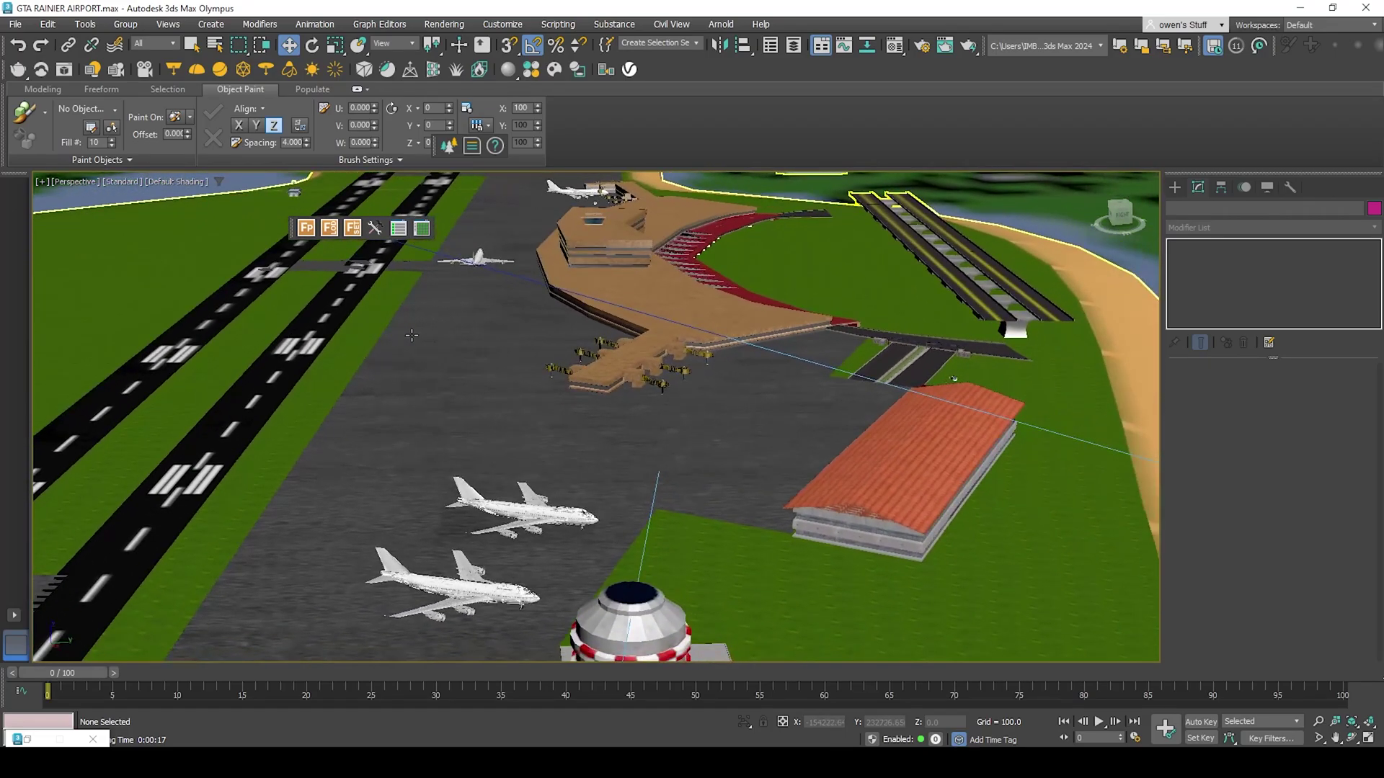
pyautogui.moveTo(575, 344); pyautogui.dragTo(617, 374, button='middle')
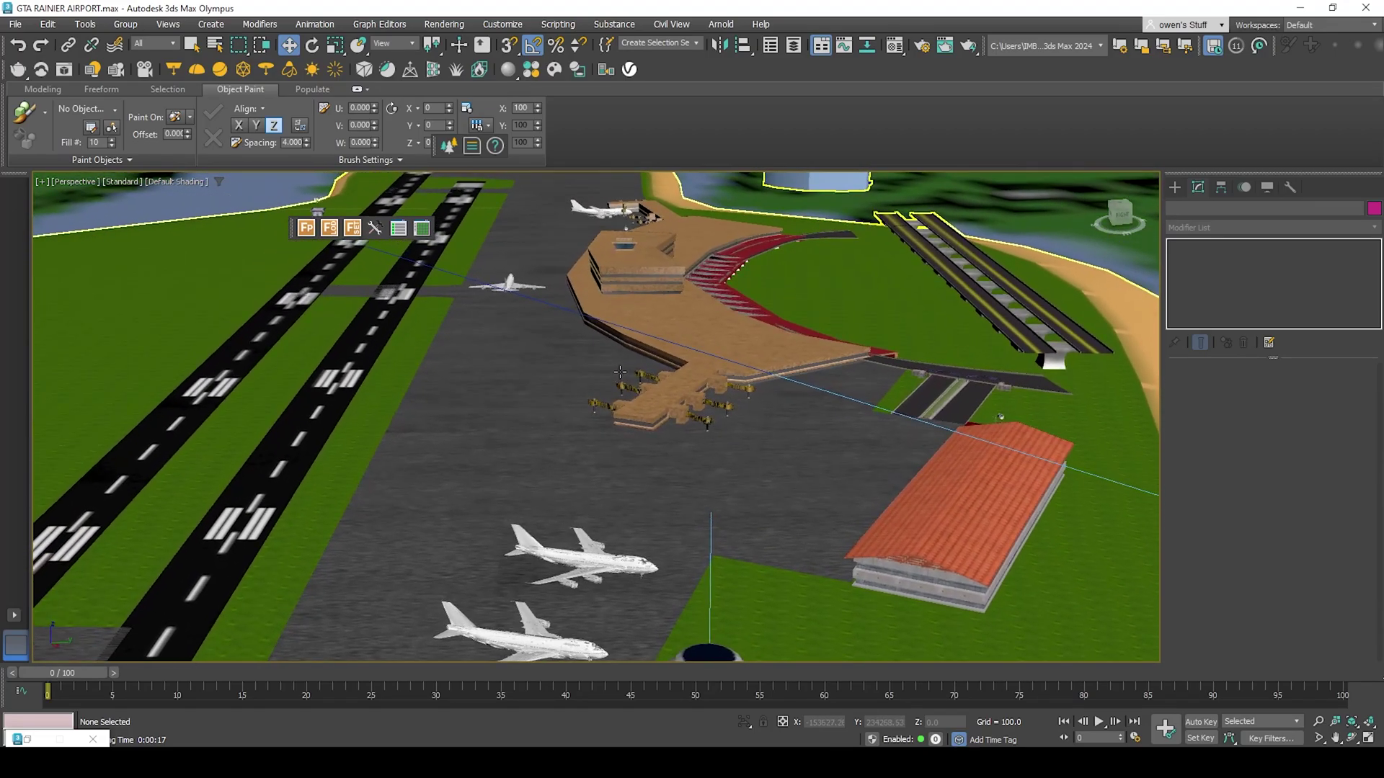